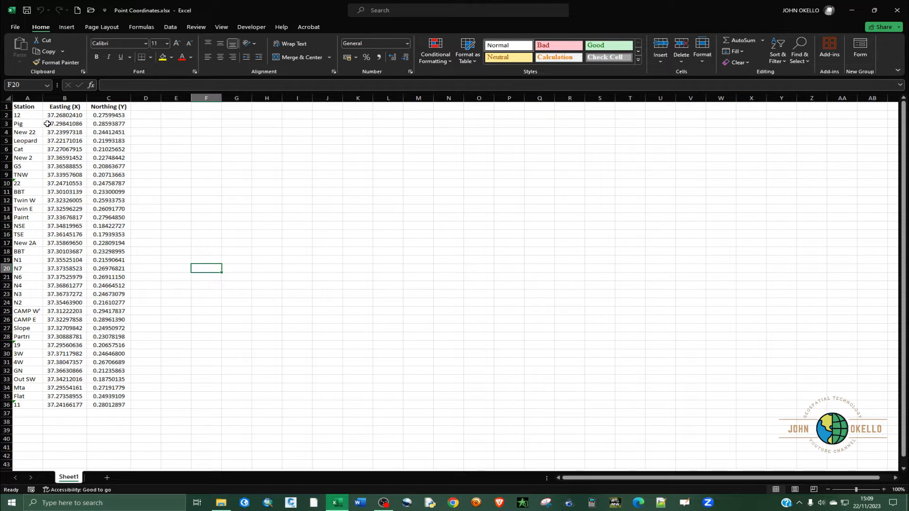
Save the workbook as a CSV (Comma delimited) file named Point Coordinates.csv in the Nanyuki folder, and close it.
left_click(14, 28)
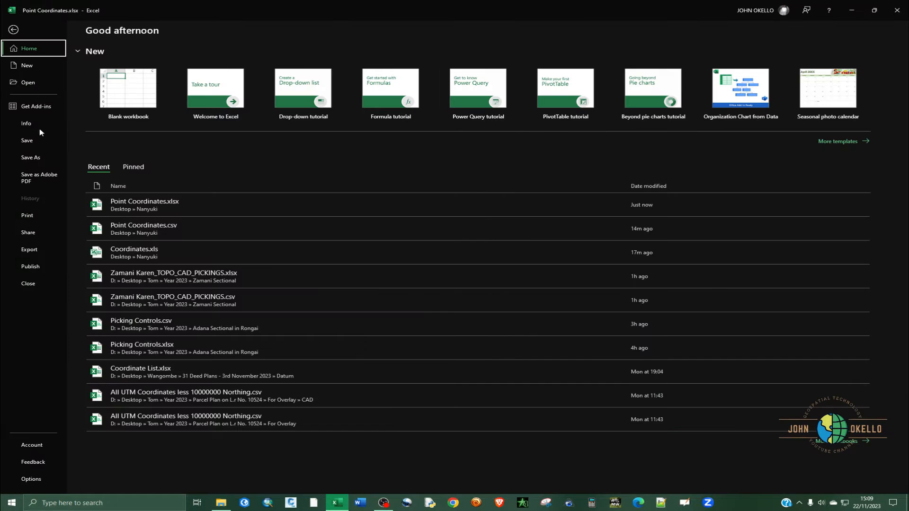
left_click(35, 159)
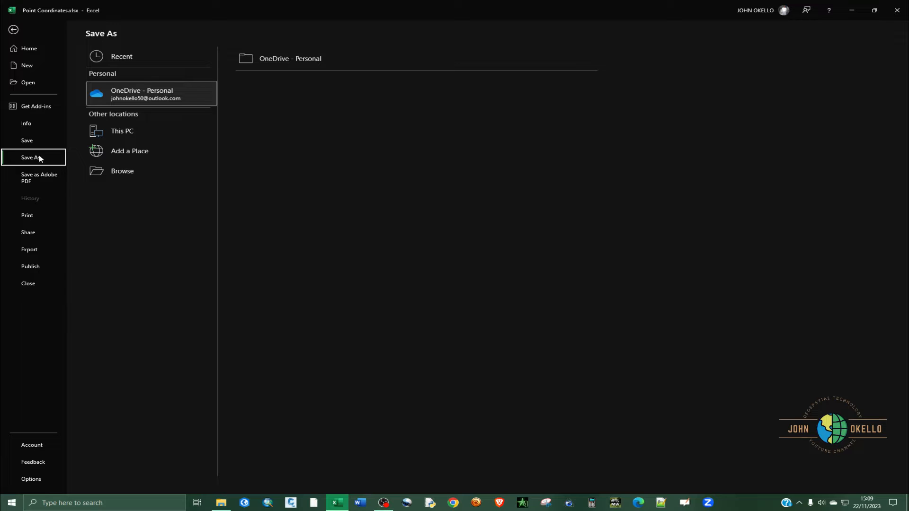
left_click(127, 57)
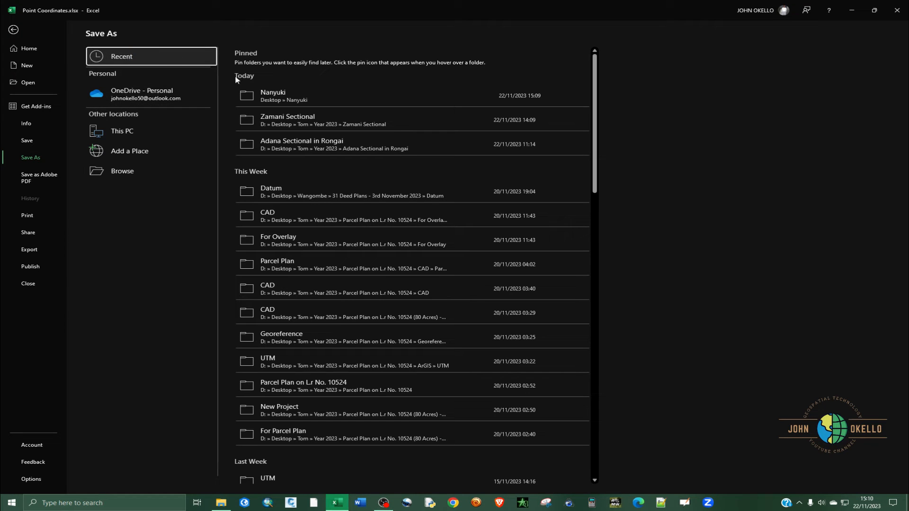
left_click(306, 100)
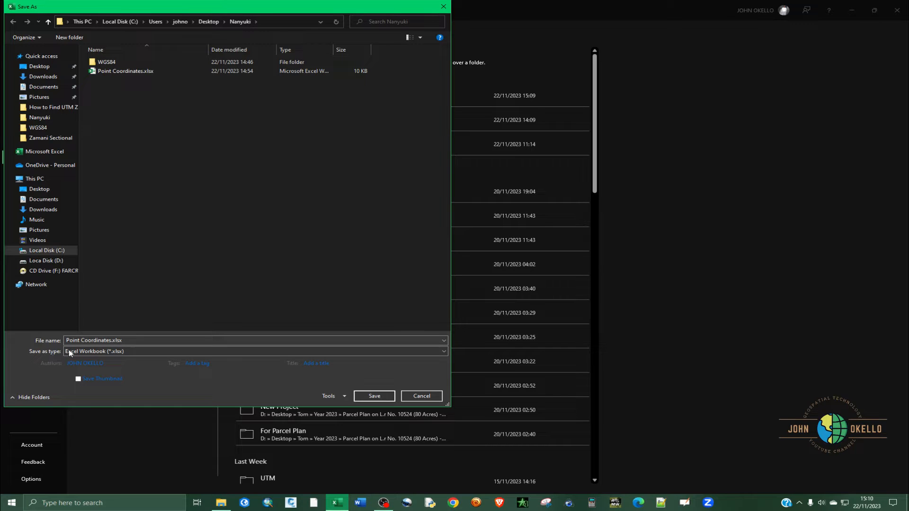
left_click(132, 351)
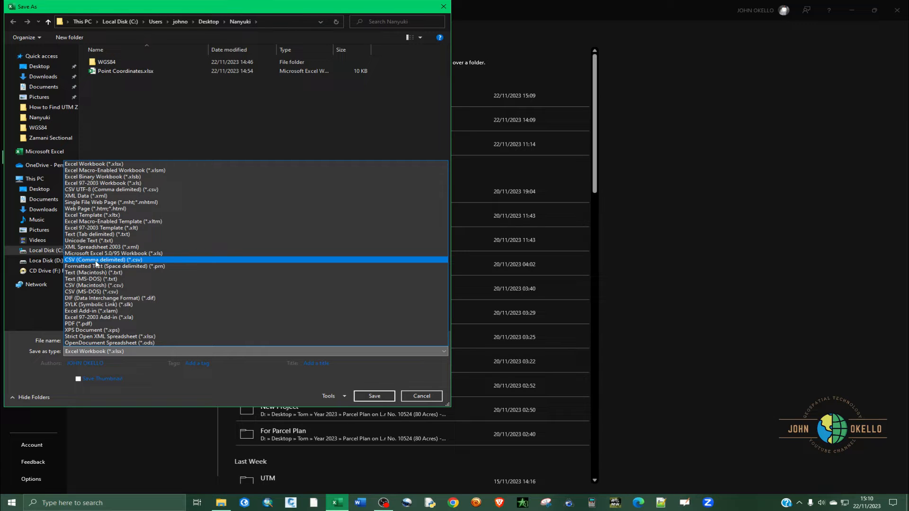
left_click(96, 260)
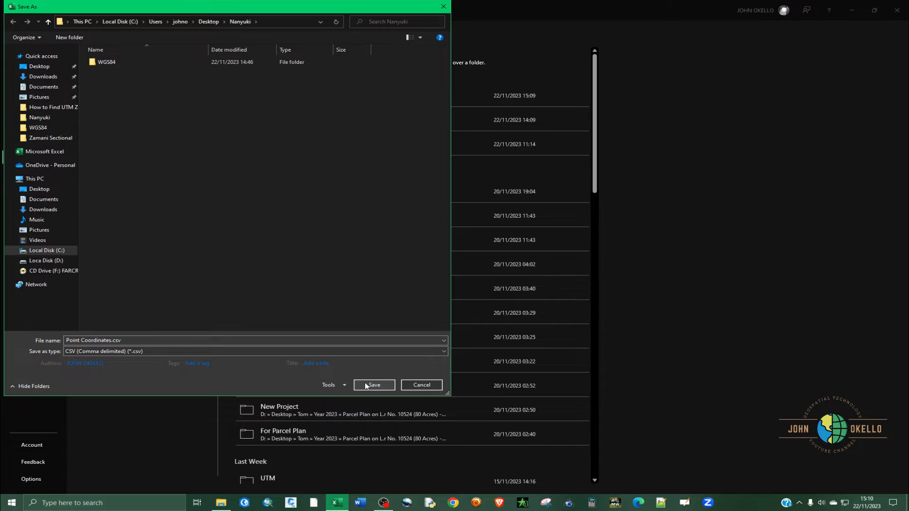
left_click(365, 386)
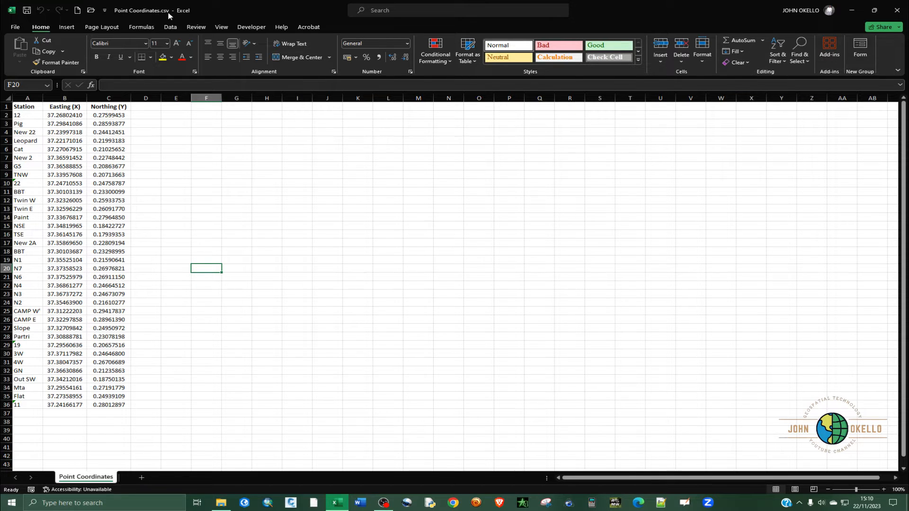
left_click(897, 13)
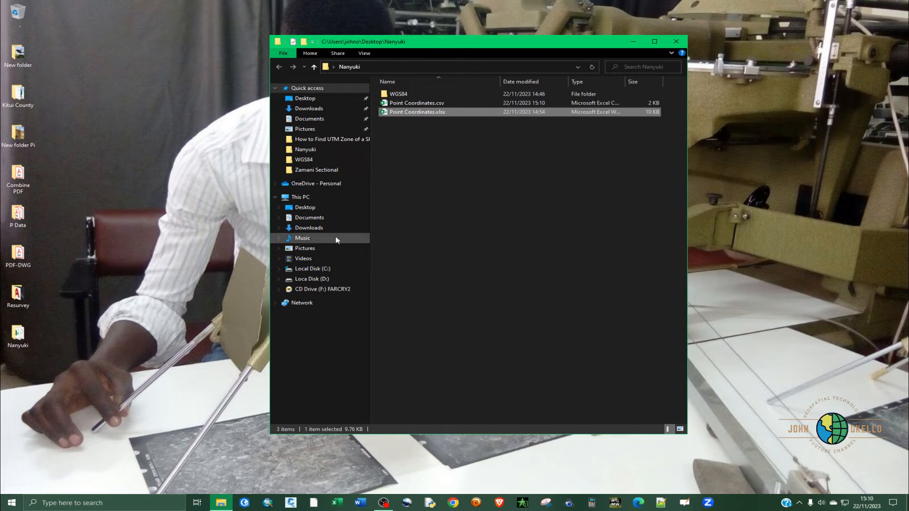
Check the Point Coordinates.csv file in the Nanyuki folder window, and switch to Google Earth Pro.
left_click(423, 104)
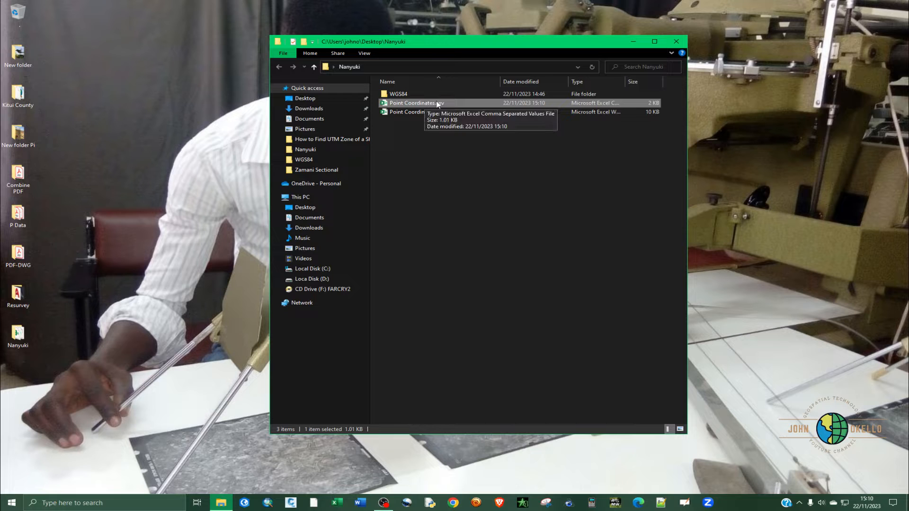
left_click(634, 42)
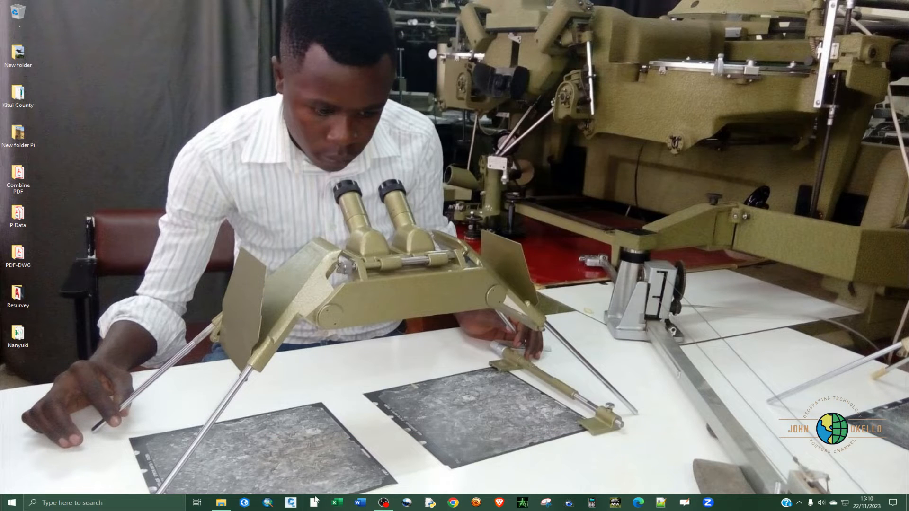
left_click(314, 502)
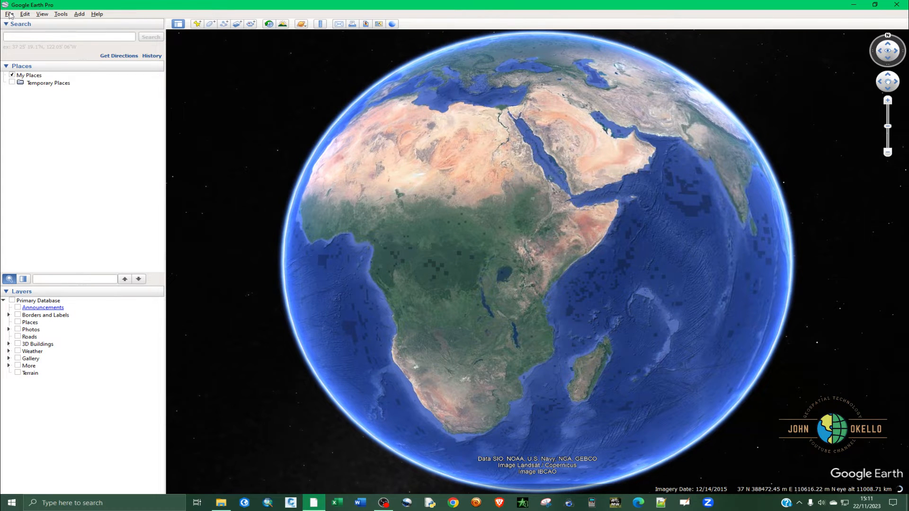
Start a data import and select Point Coordinates.csv in the Nanyuki folder on the Desktop.
left_click(10, 15)
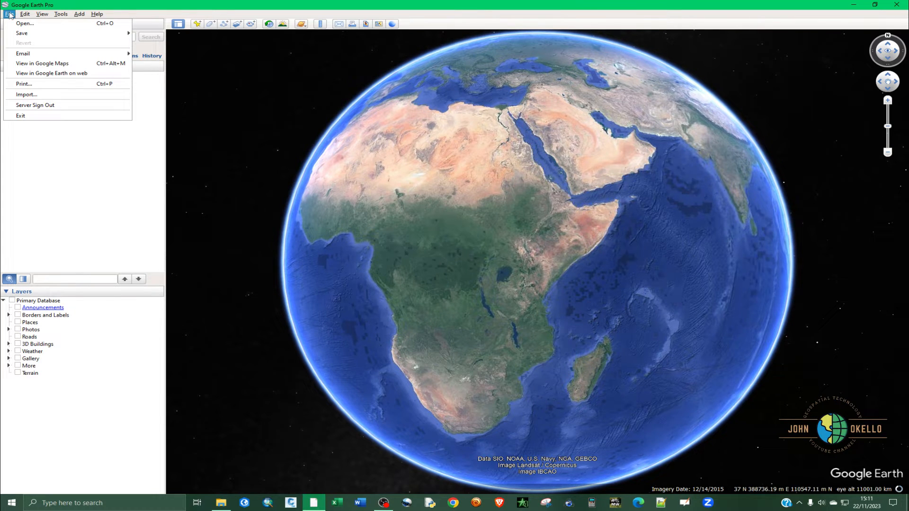
left_click(29, 96)
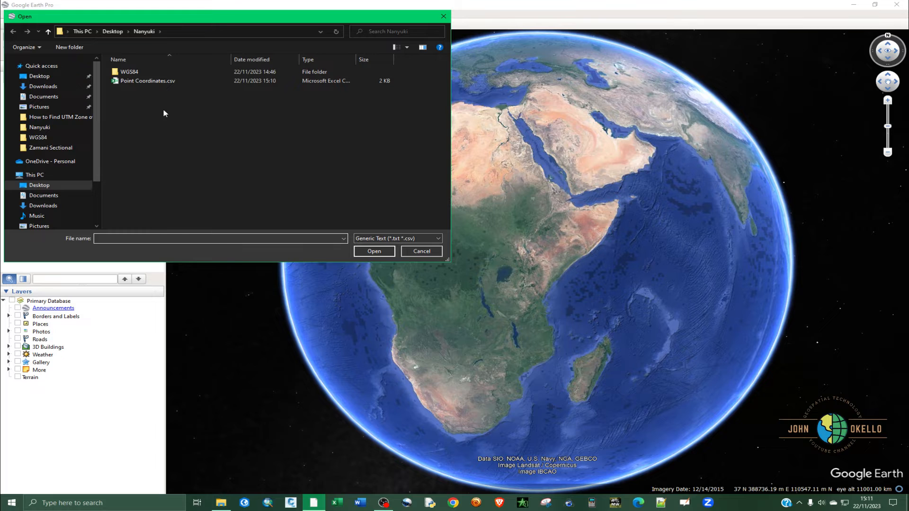
left_click(122, 32)
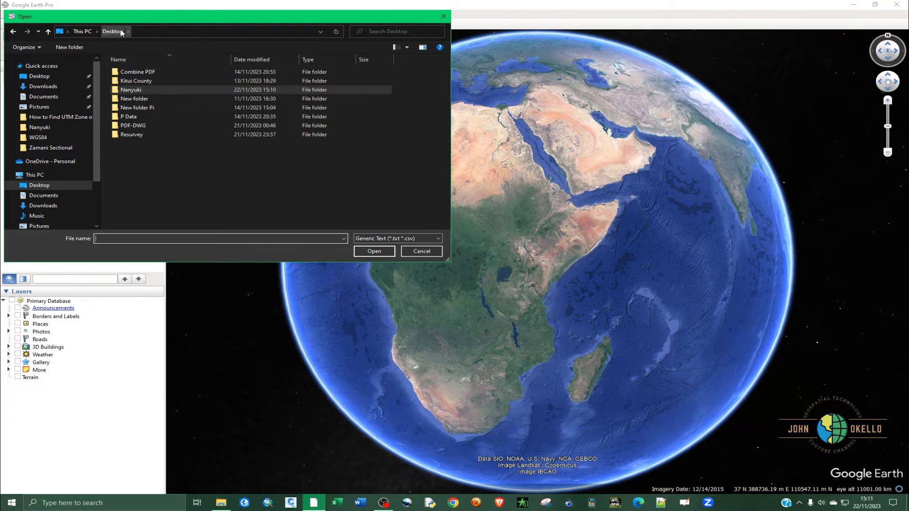
left_click(141, 93)
double_click(142, 91)
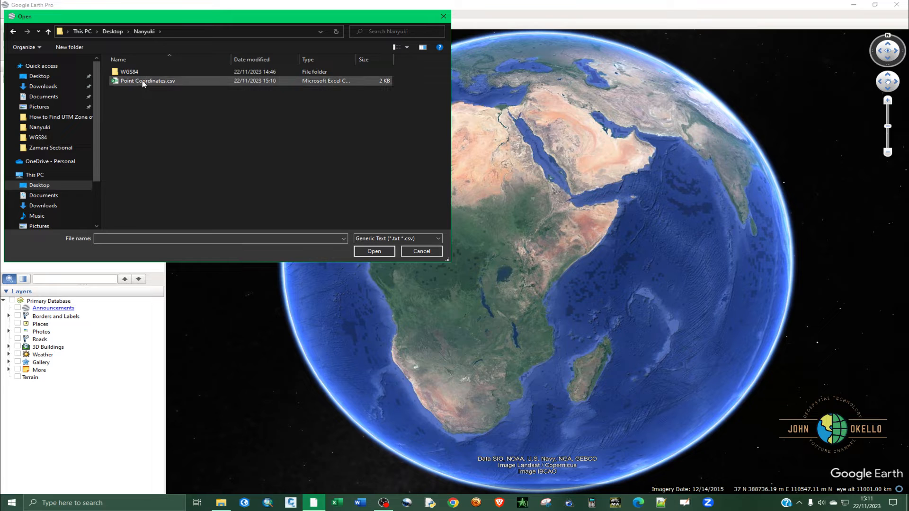
left_click(143, 82)
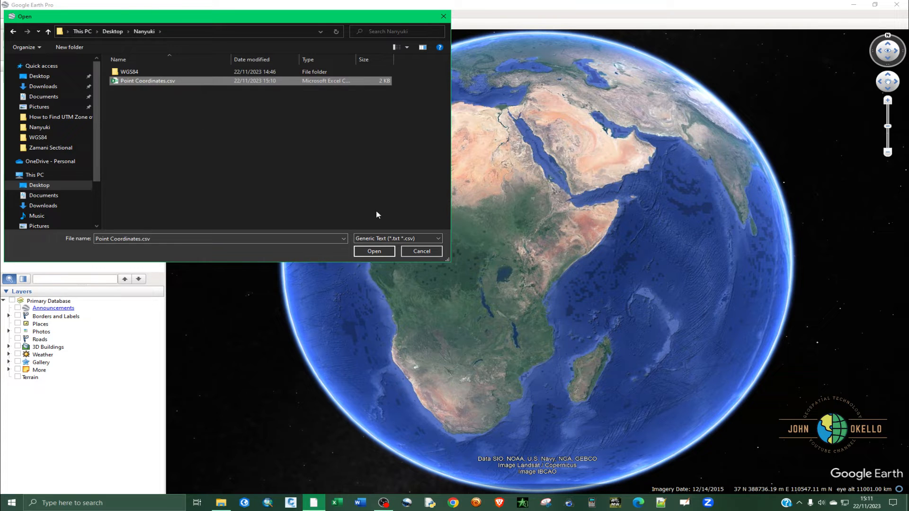
Set the file type filter to All files (*.*) and load the selected CSV file into the Data Import Wizard.
left_click(428, 241)
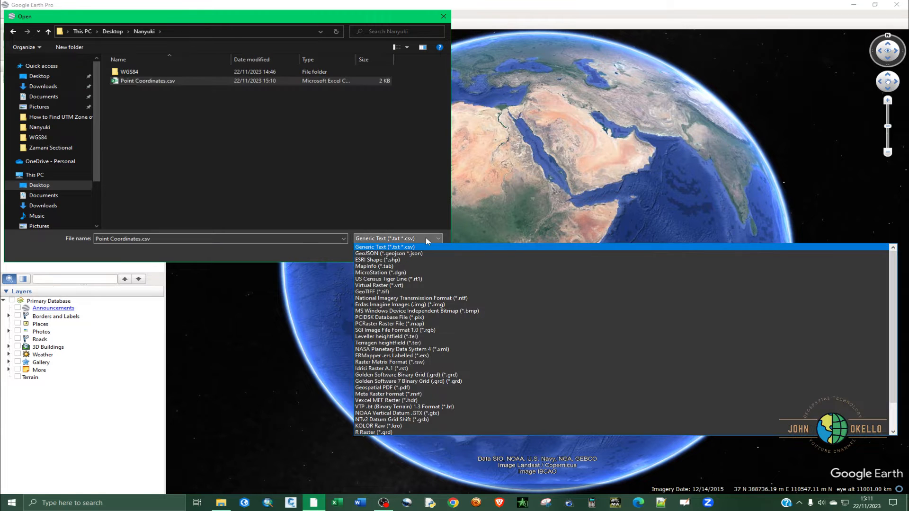
left_click(426, 239)
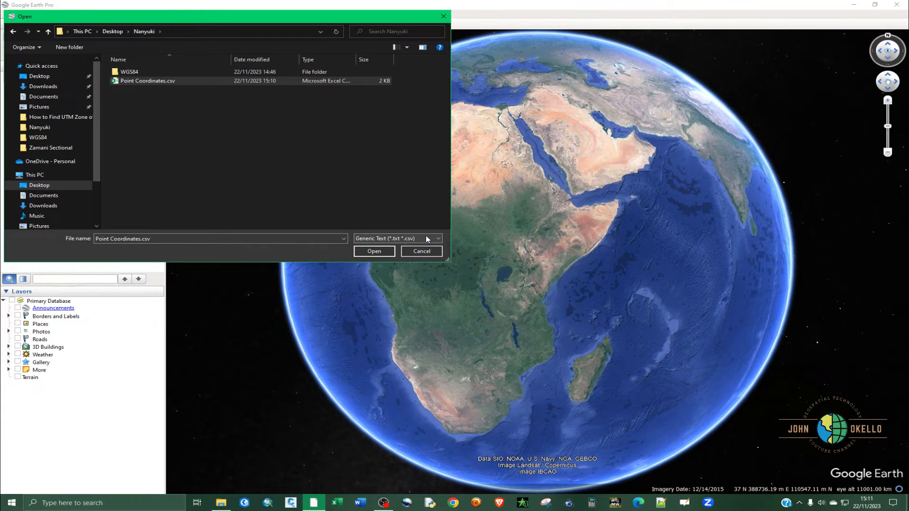
left_click(426, 239)
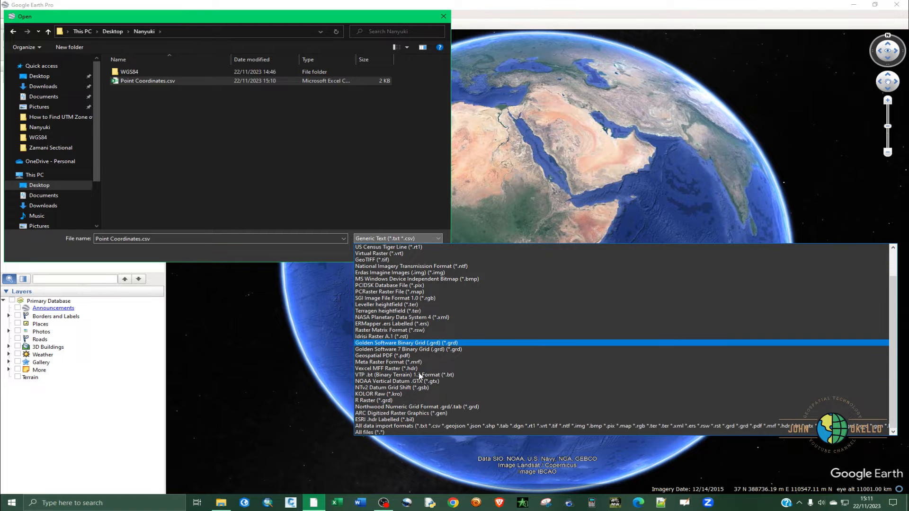
left_click(377, 433)
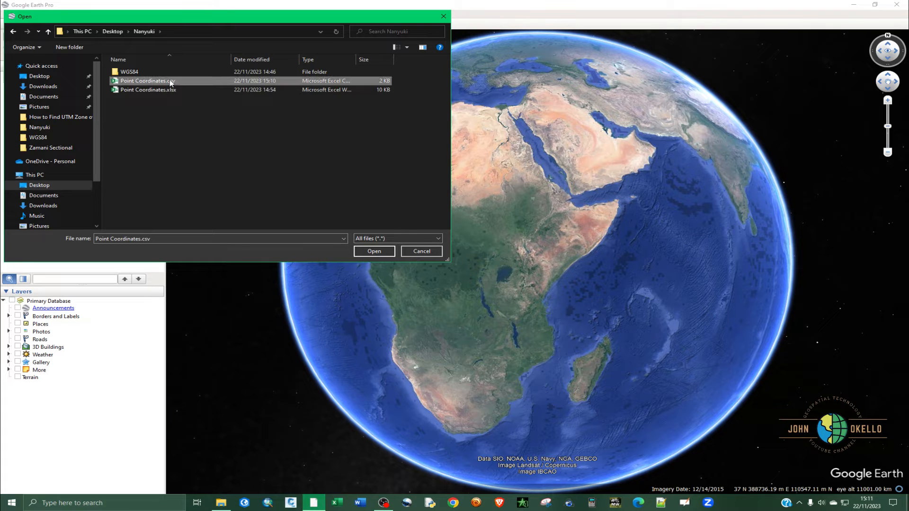
left_click(374, 252)
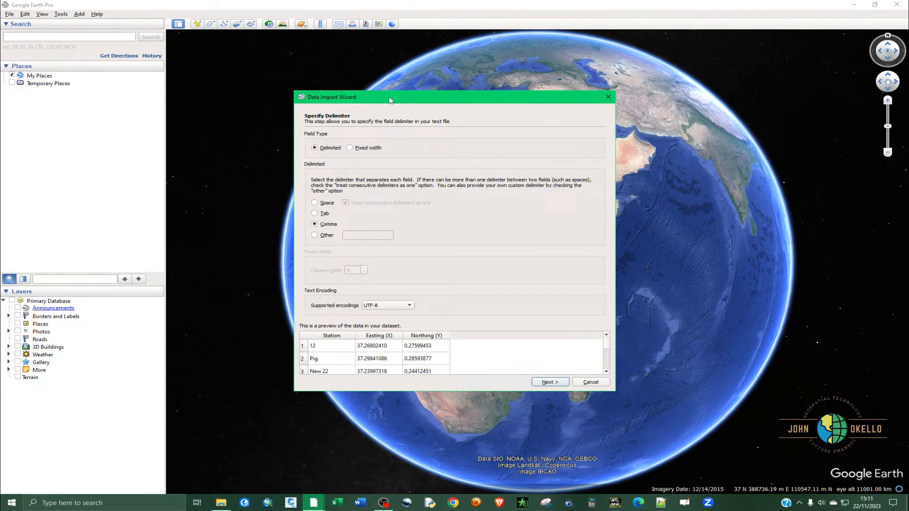
Review the dataset preview and accept the Delimited field type with Comma delimiter and UTF-8 encoding.
left_click_drag(393, 100, 301, 90)
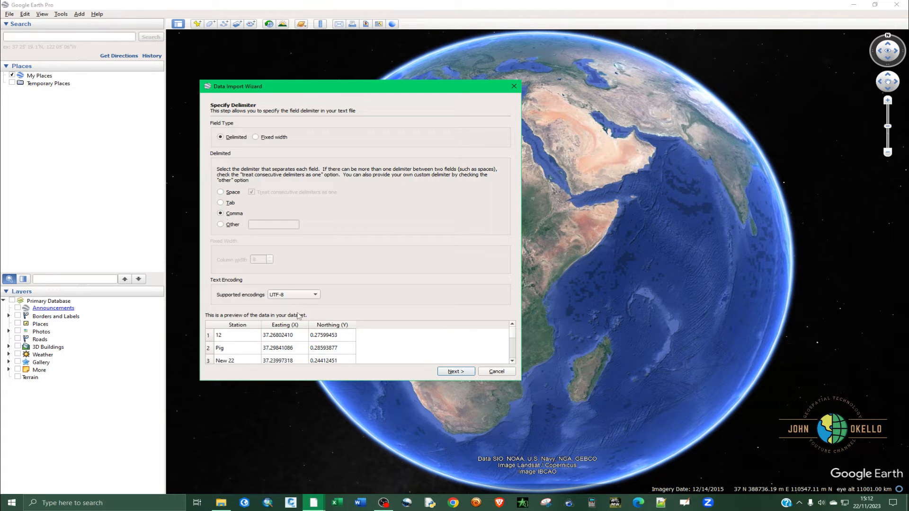
scroll(312, 336, "down", 3)
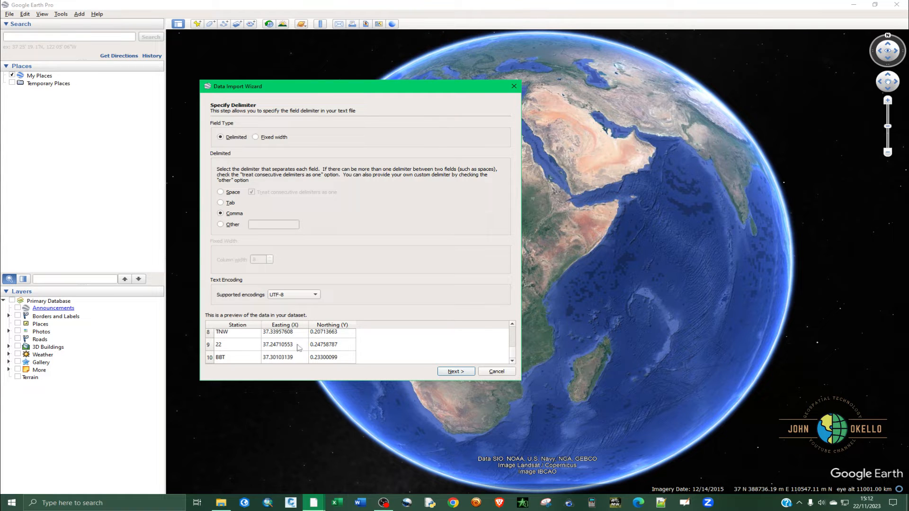
scroll(378, 341, "up", 3)
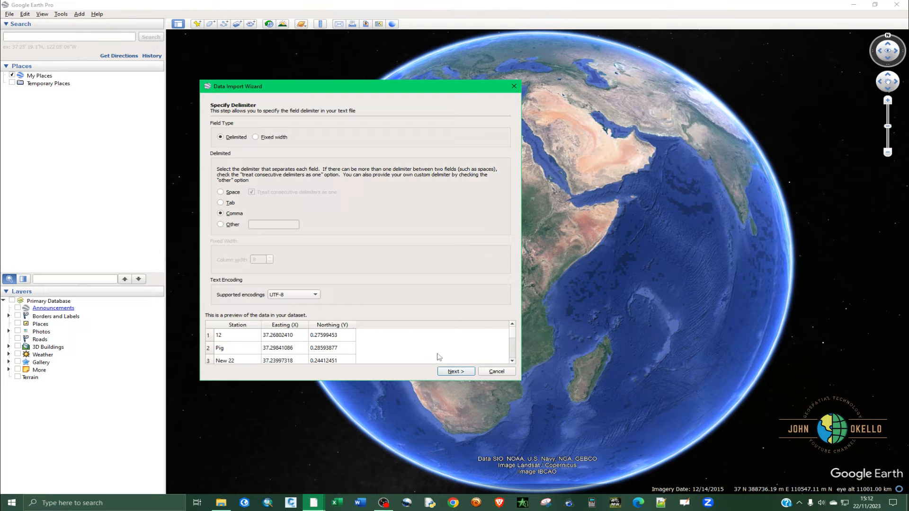
left_click(446, 371)
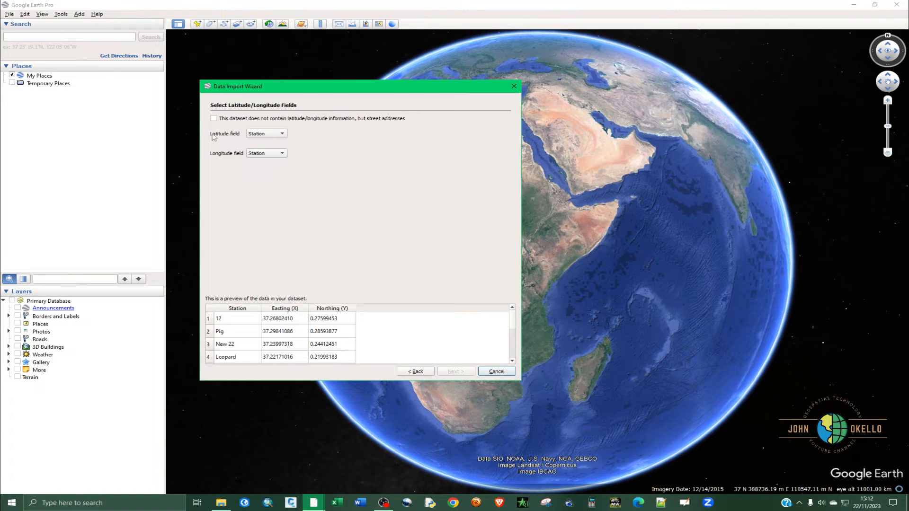
Open Point Coordinates.csv in Excel to examine its Easting (X) and Northing (Y) columns, and return to the import wizard.
left_click(223, 504)
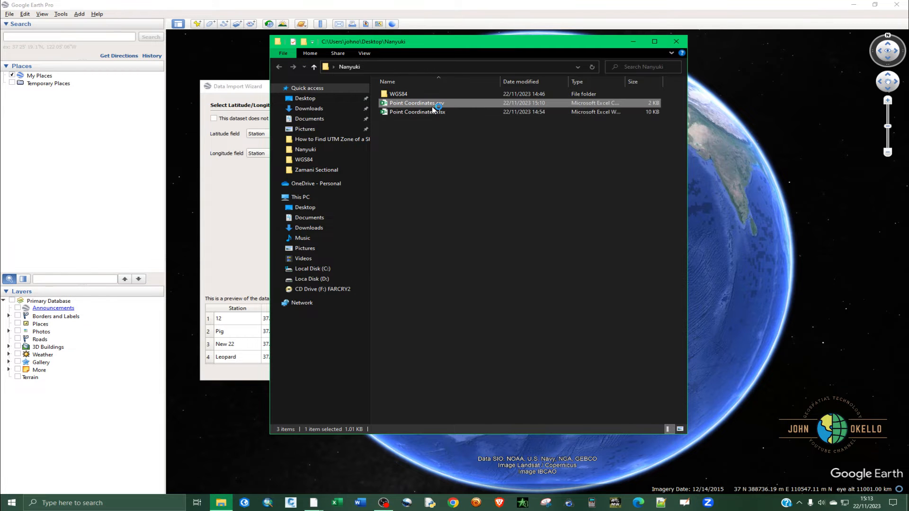
double_click(434, 105)
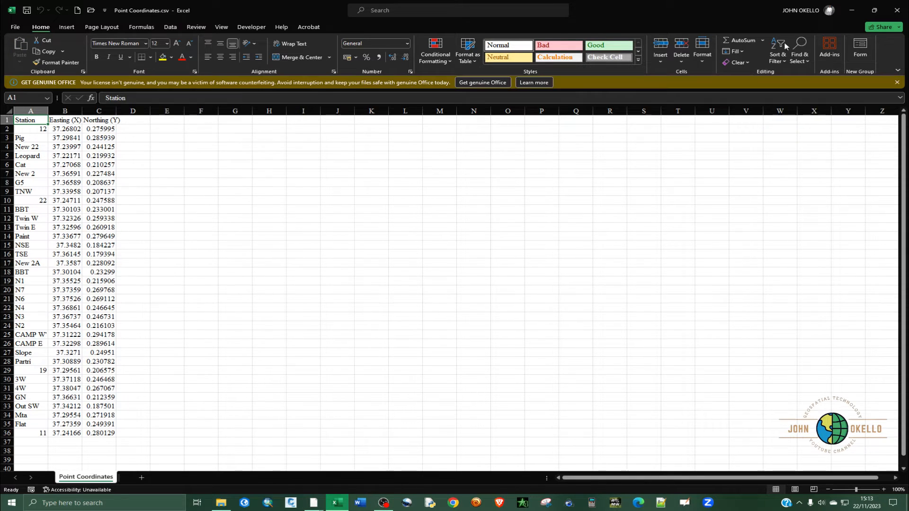
left_click(897, 83)
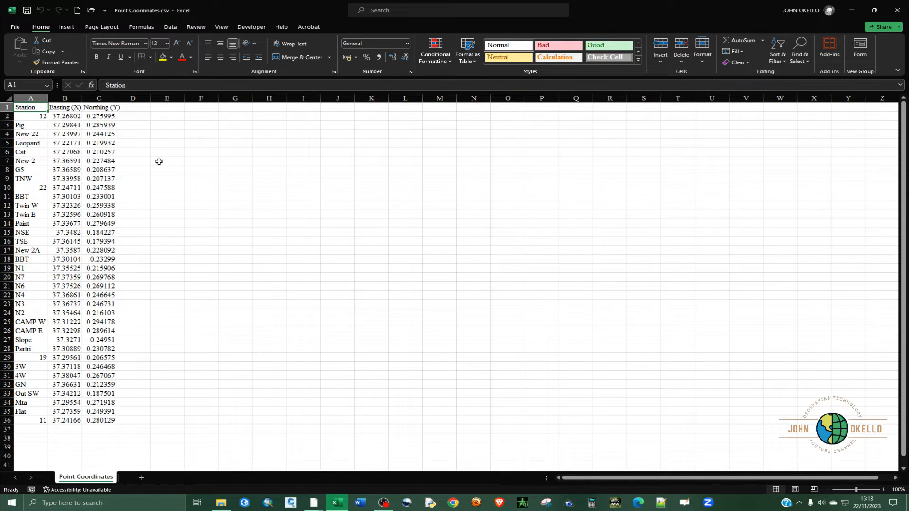
left_click(897, 13)
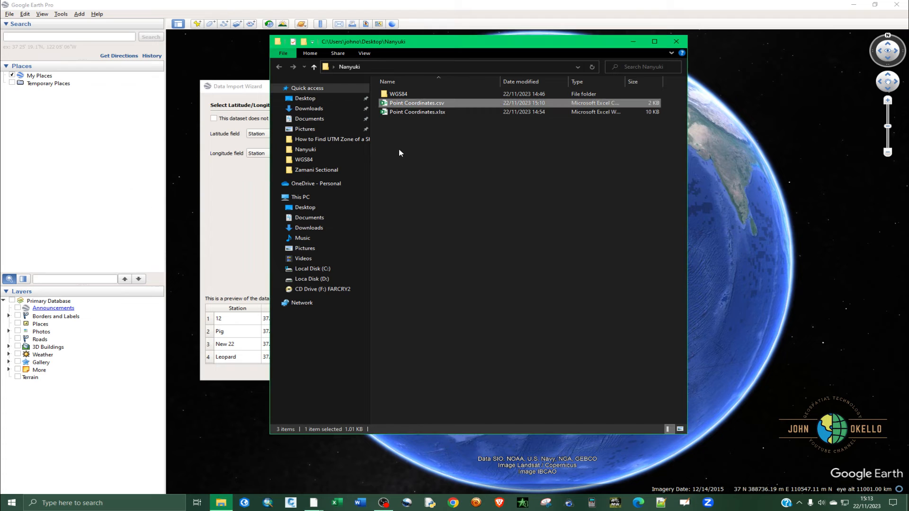
left_click(633, 42)
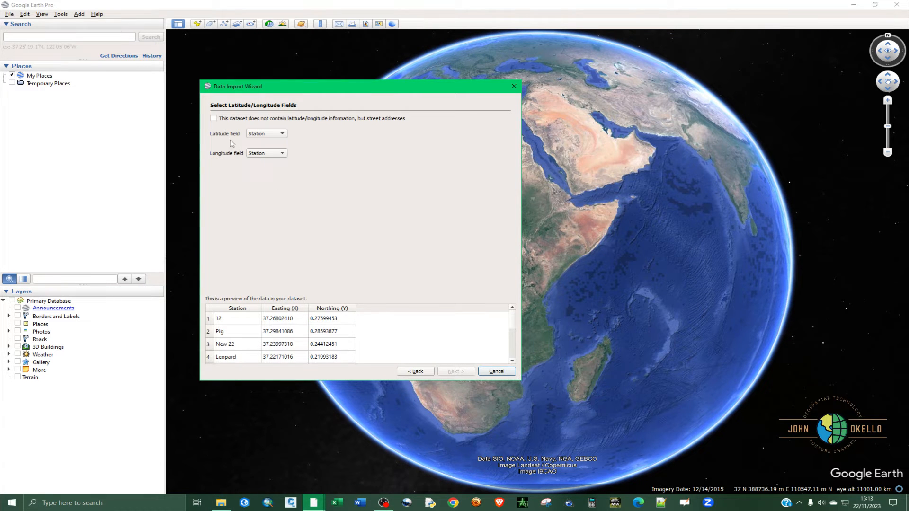
Assign Northing (Y) as the latitude field and Easting (X) as the longitude field, and continue to the field types.
left_click(259, 135)
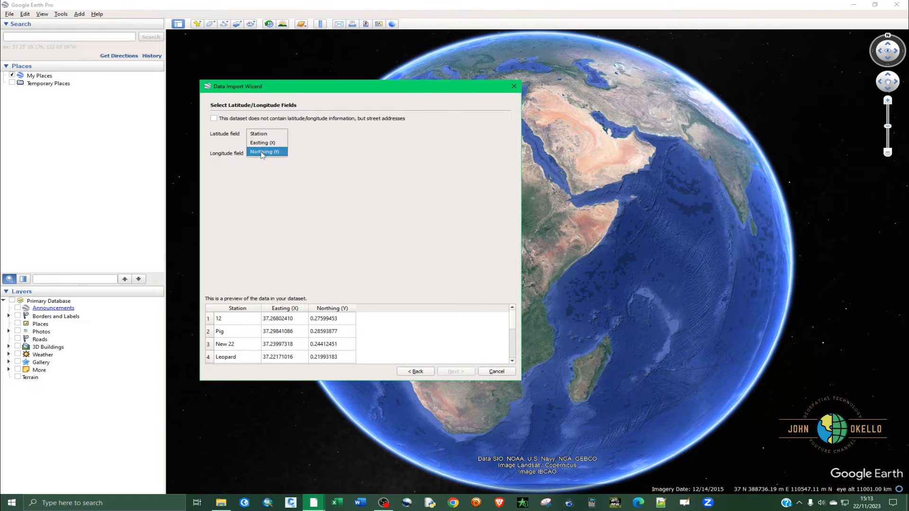
left_click(264, 151)
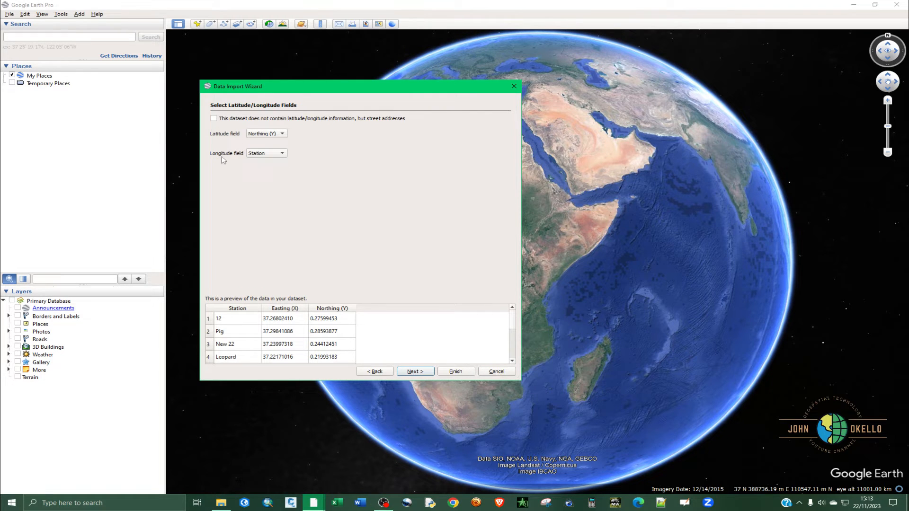
left_click(281, 154)
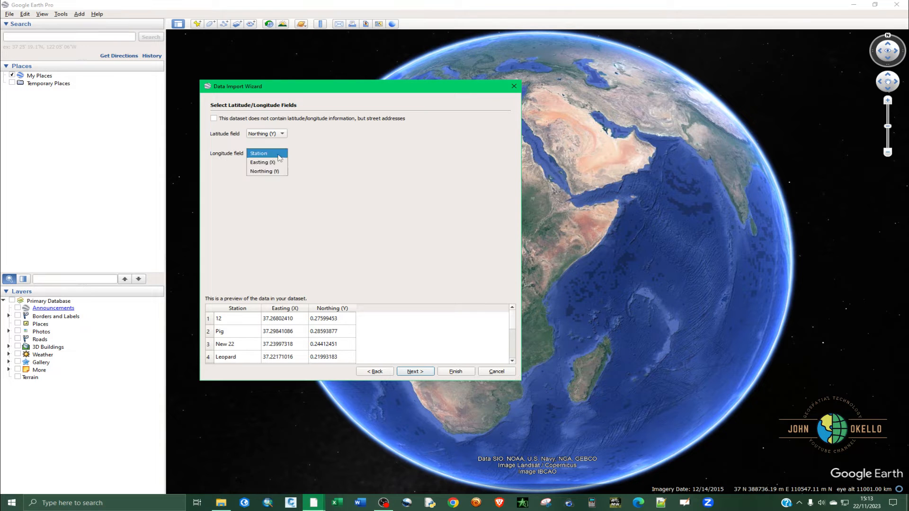
left_click(267, 163)
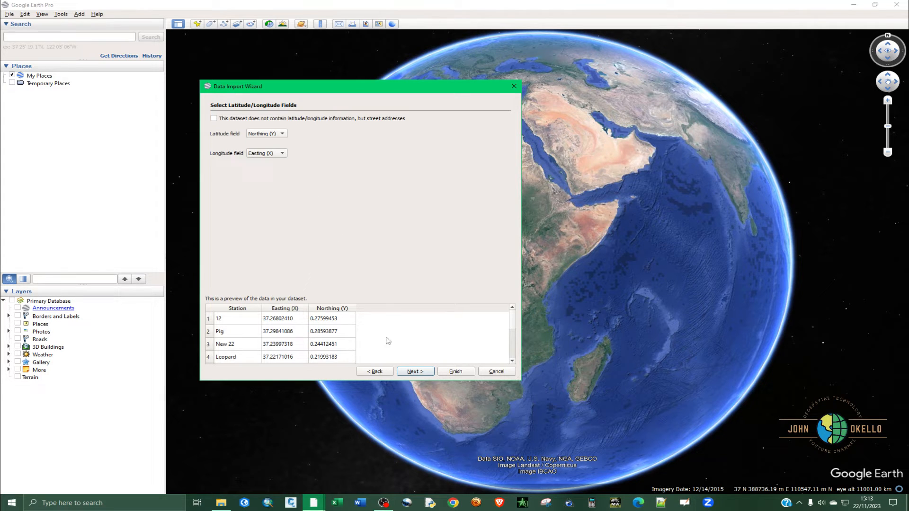
left_click(414, 372)
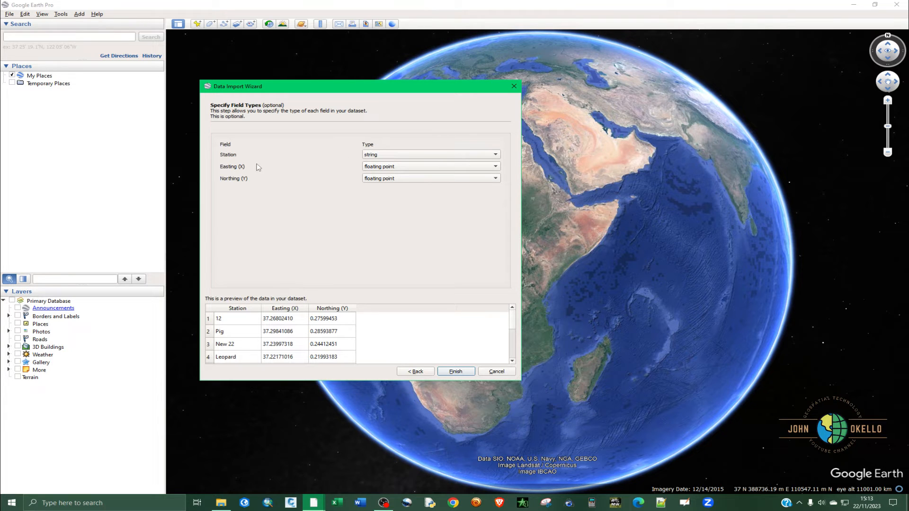
Keep Station as string and Easting (X) and Northing (Y) as floating point, check the data preview, and finish the import wizard.
left_click(395, 157)
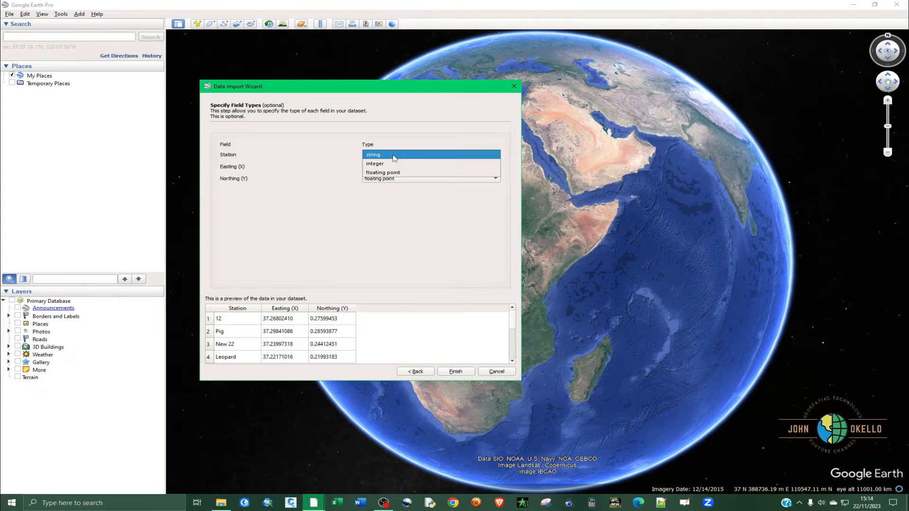
left_click(394, 156)
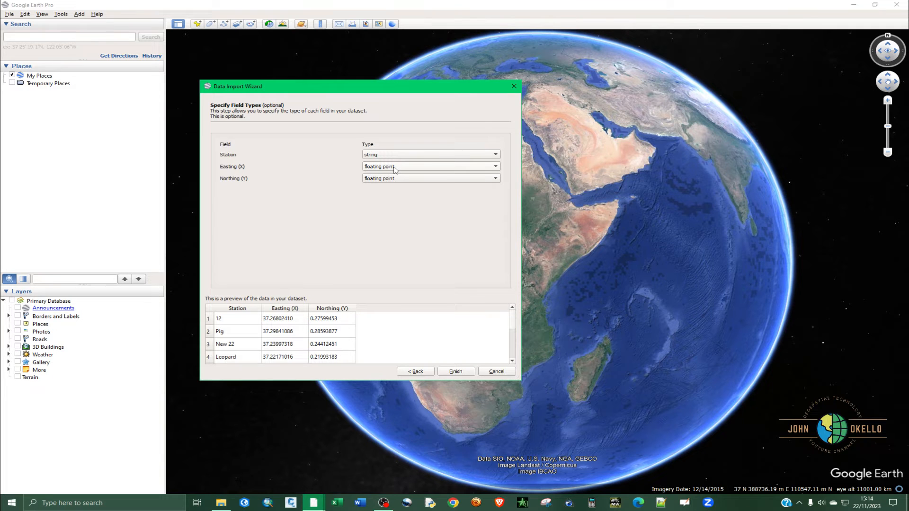
left_click(395, 168)
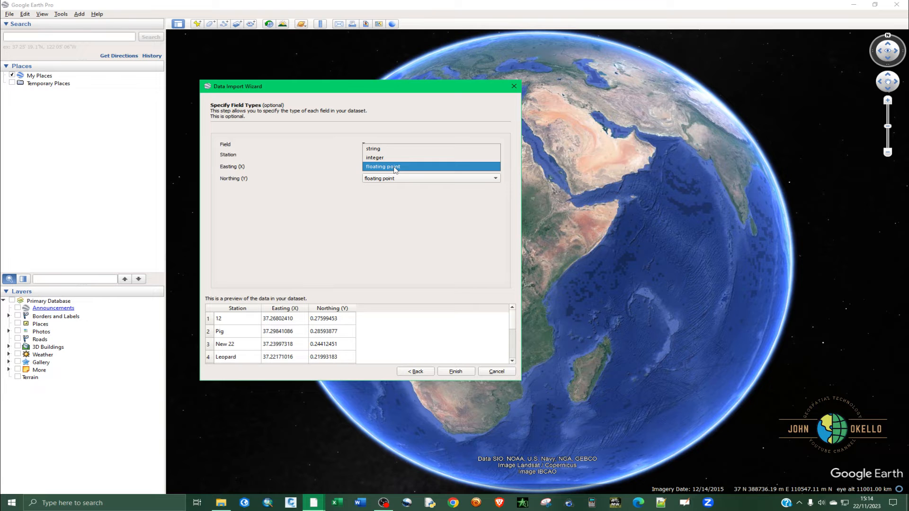
left_click(395, 168)
left_click(402, 180)
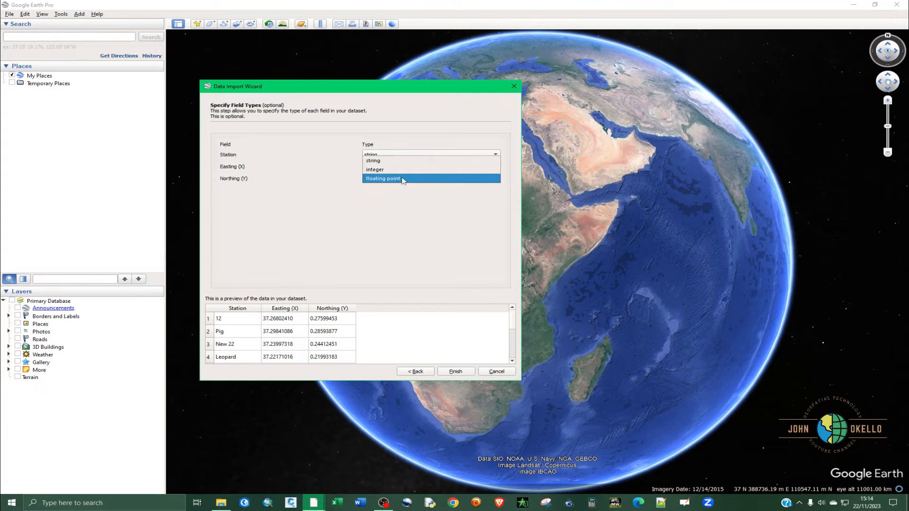
left_click(378, 207)
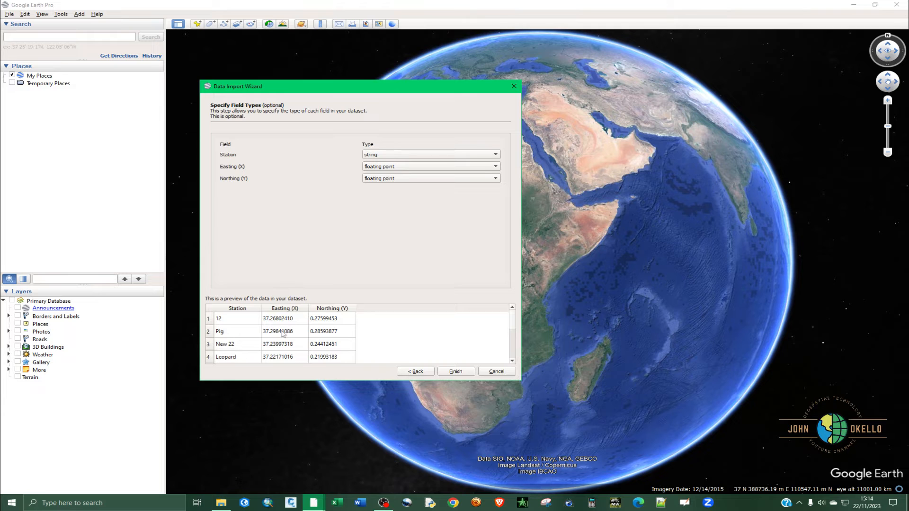
scroll(276, 332, "down", 1)
scroll(276, 332, "down", 1)
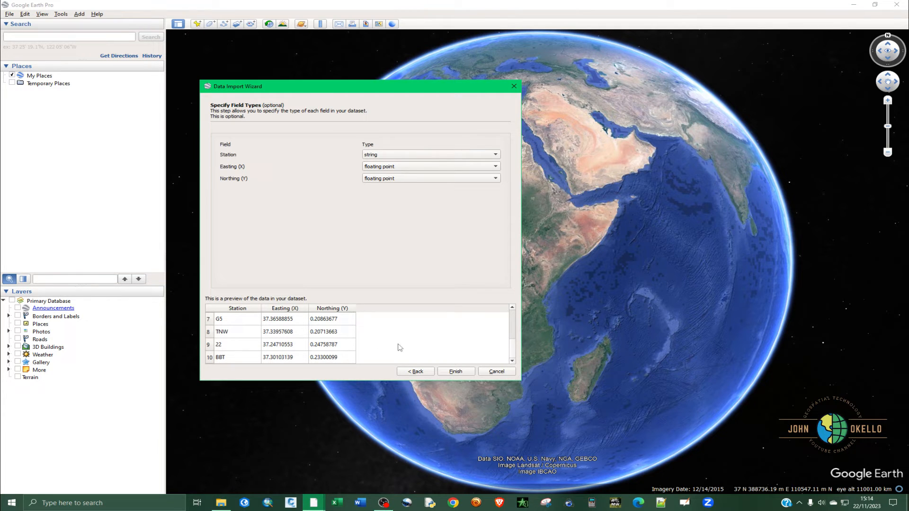
left_click(462, 373)
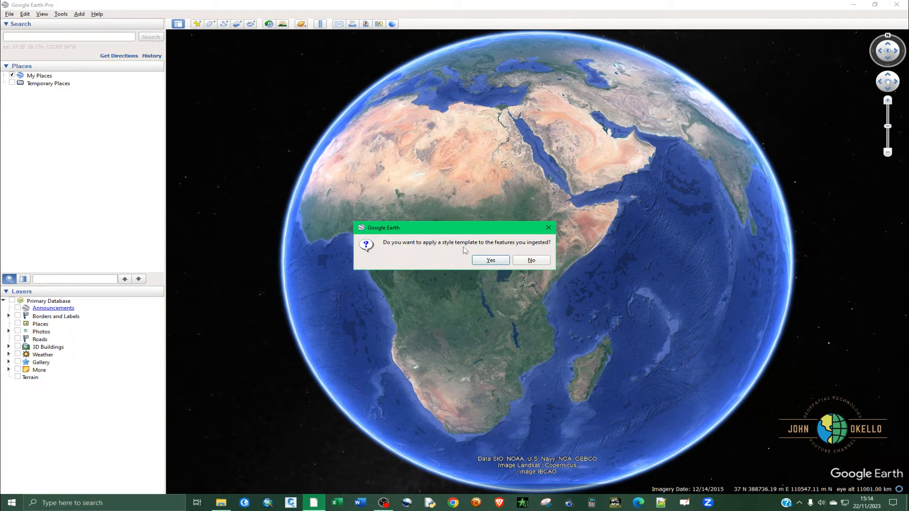
Apply a newly created style template to the imported features and set its name field to Station.
left_click(482, 265)
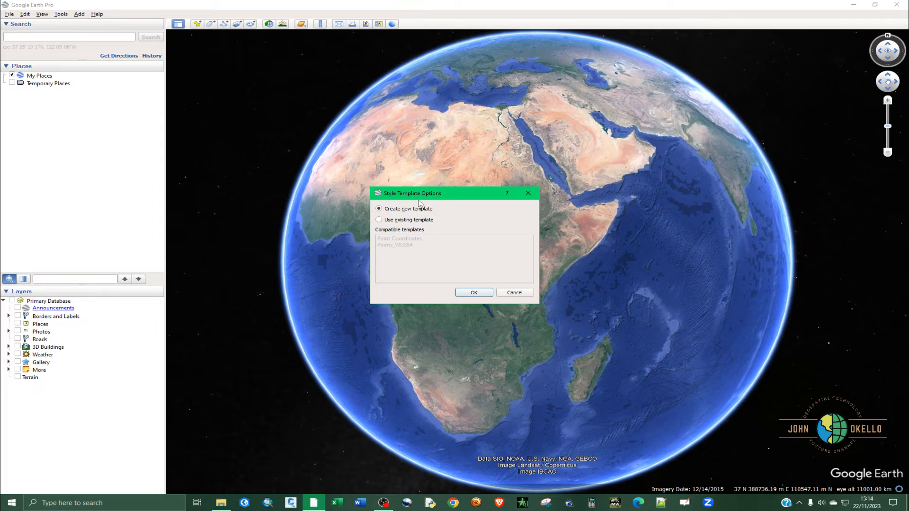
left_click(465, 294)
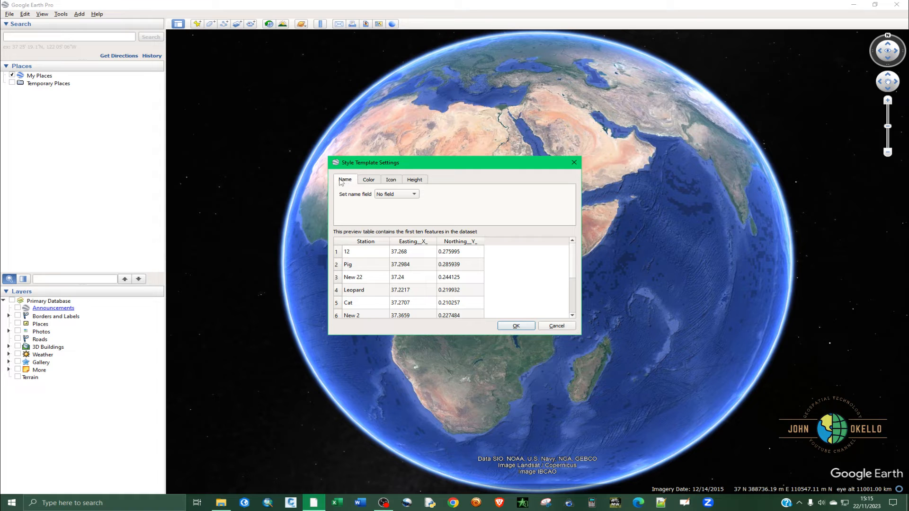
left_click(392, 194)
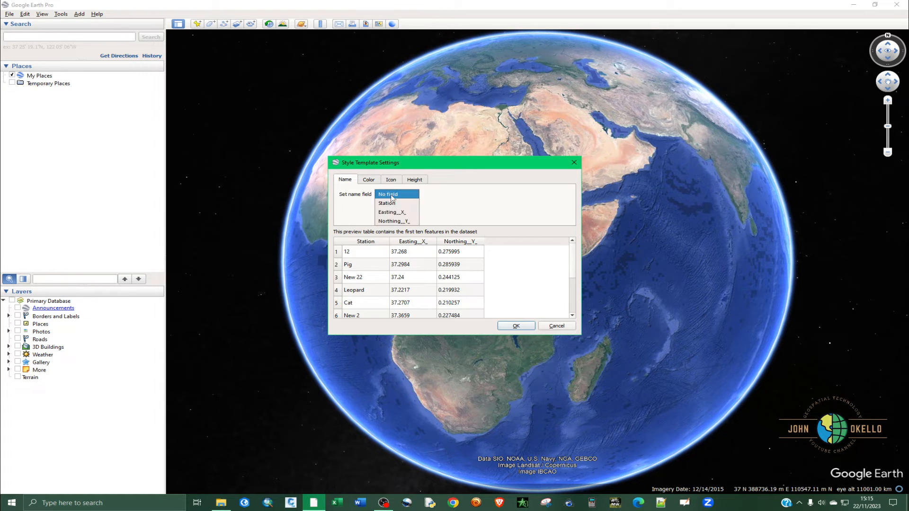
left_click(390, 203)
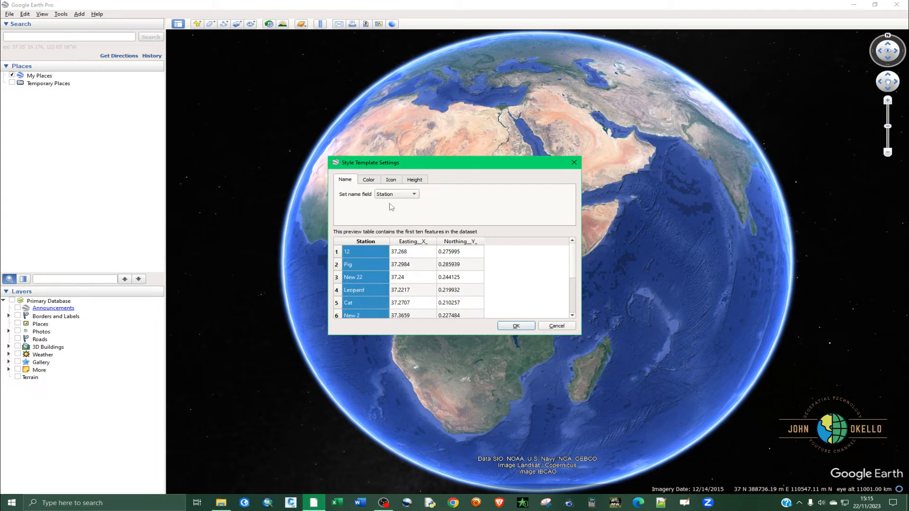
Open Point Coordinates.xlsx in Excel to examine its Station column, and return to the style template settings in Google Earth Pro.
left_click(226, 507)
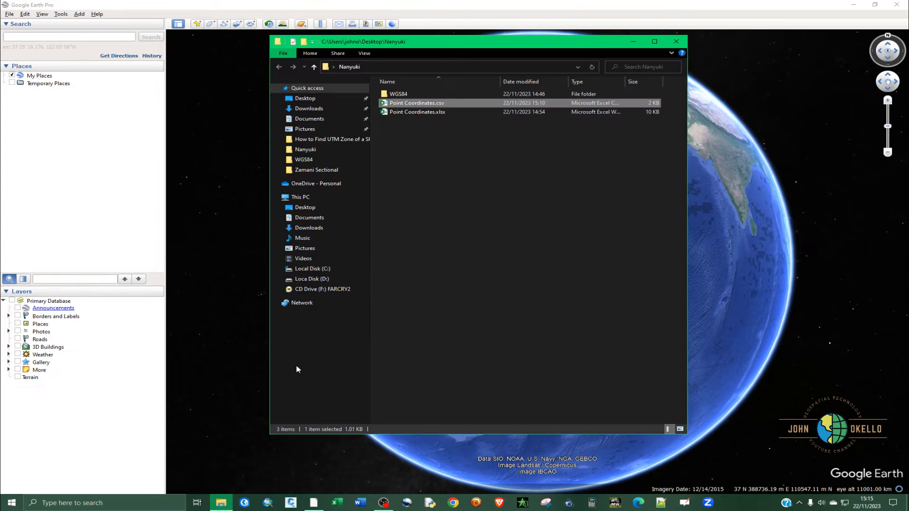
left_click(416, 113)
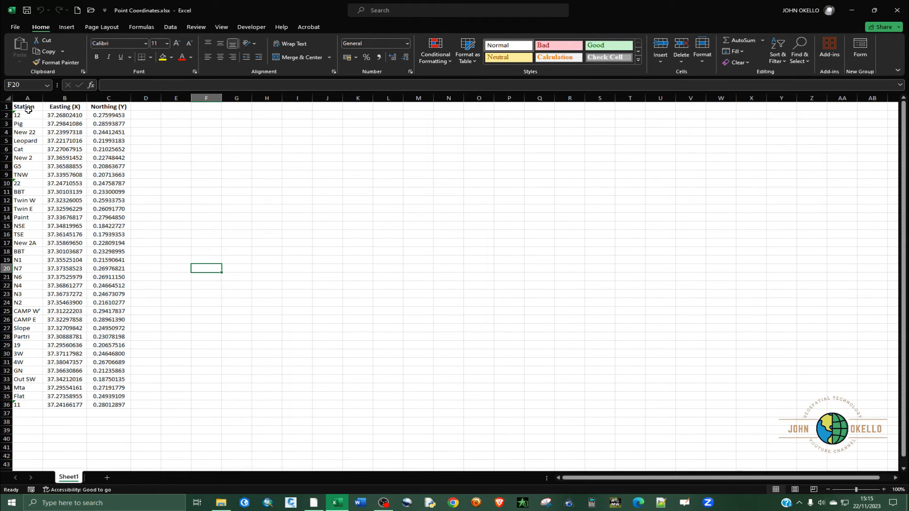
left_click(856, 15)
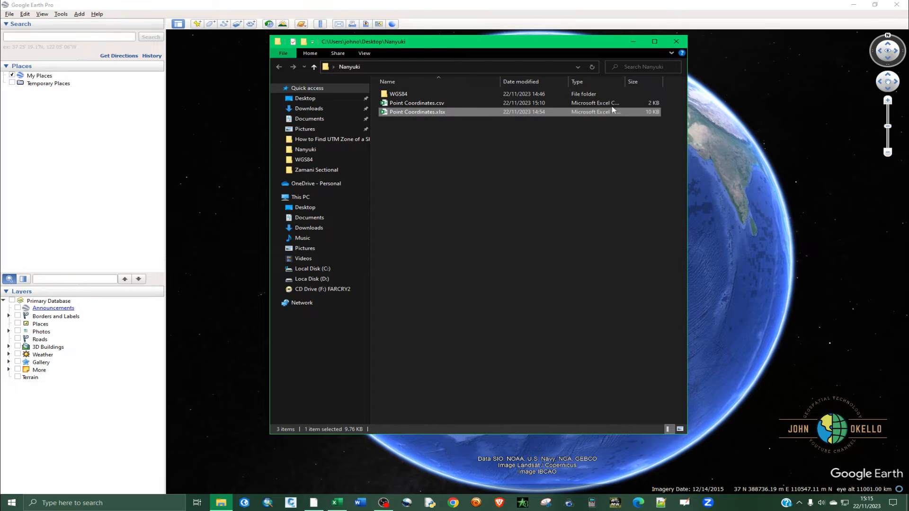
left_click(633, 42)
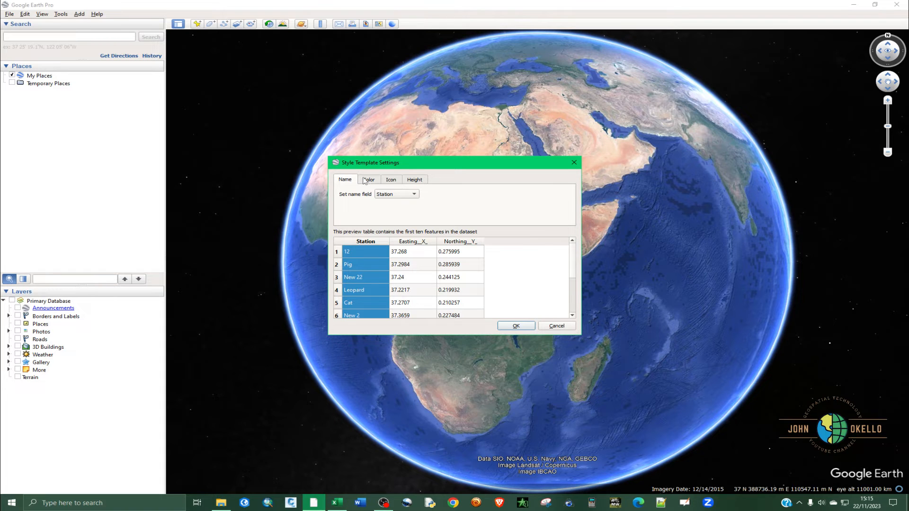
Set the template's single color for all features to red (#ff0000).
left_click(364, 180)
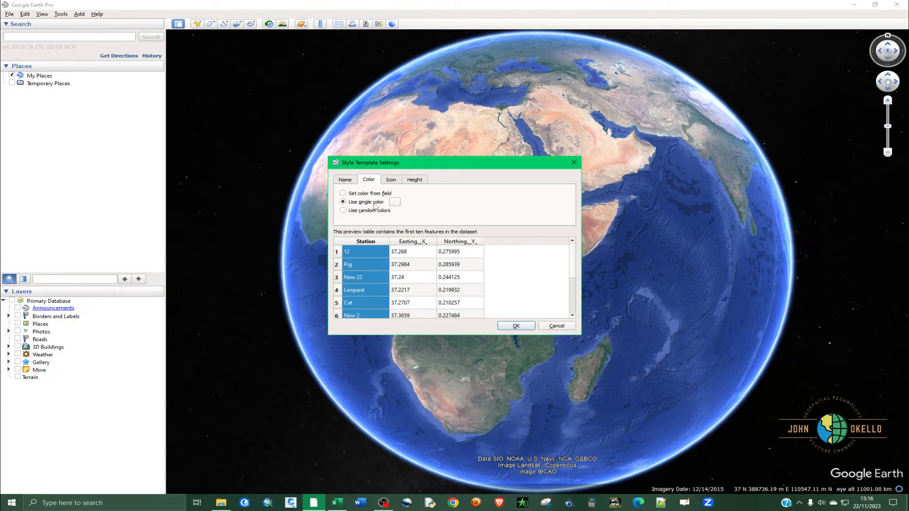
left_click(394, 203)
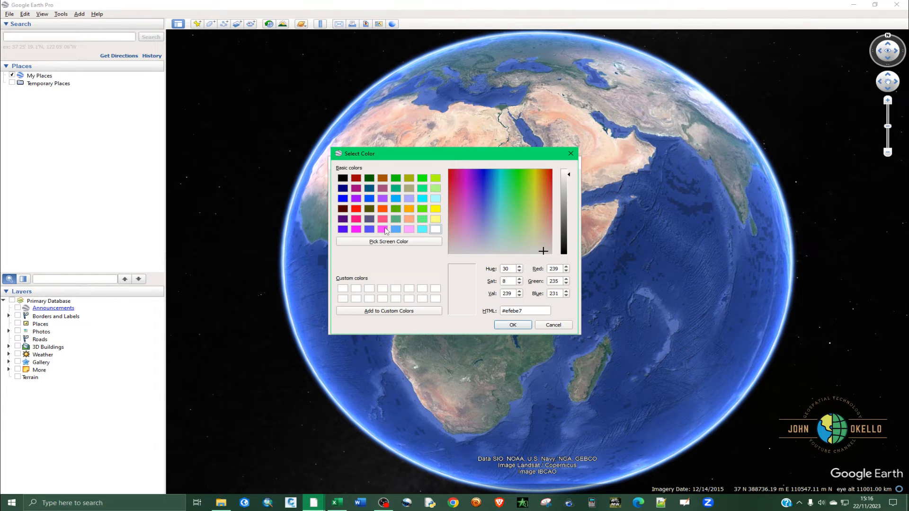
left_click(356, 209)
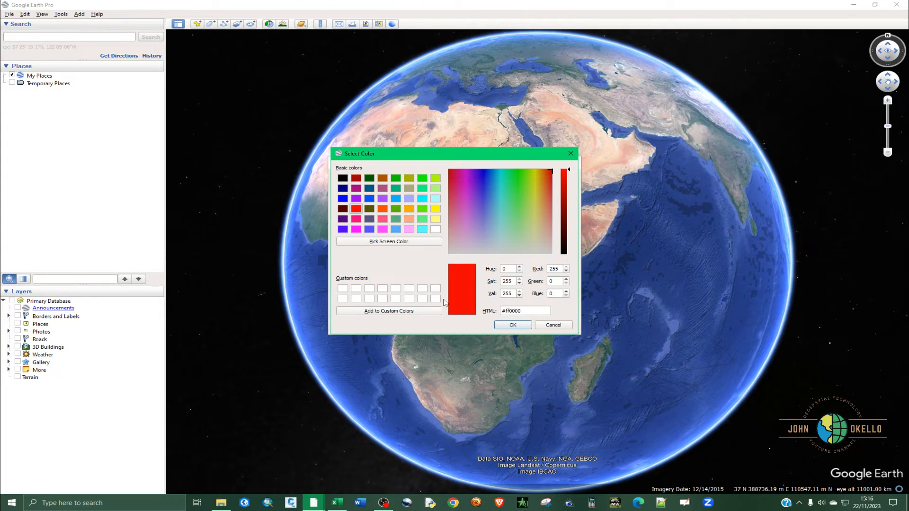
left_click(512, 325)
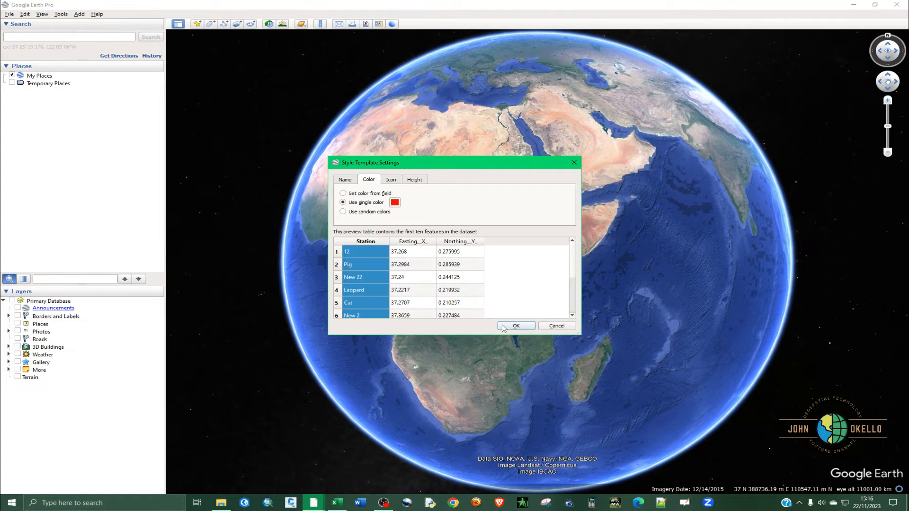
Set the template to use the same icon for all features, with the no icon option.
left_click(392, 180)
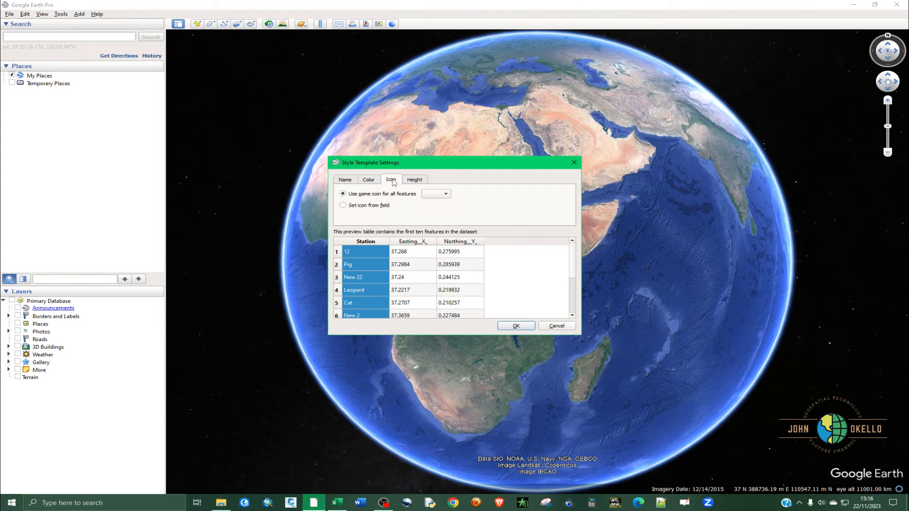
left_click(445, 195)
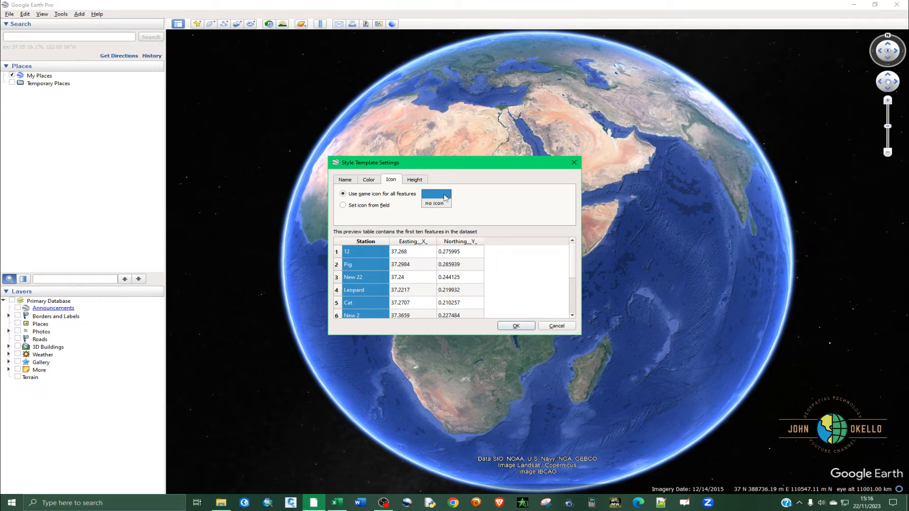
left_click(445, 198)
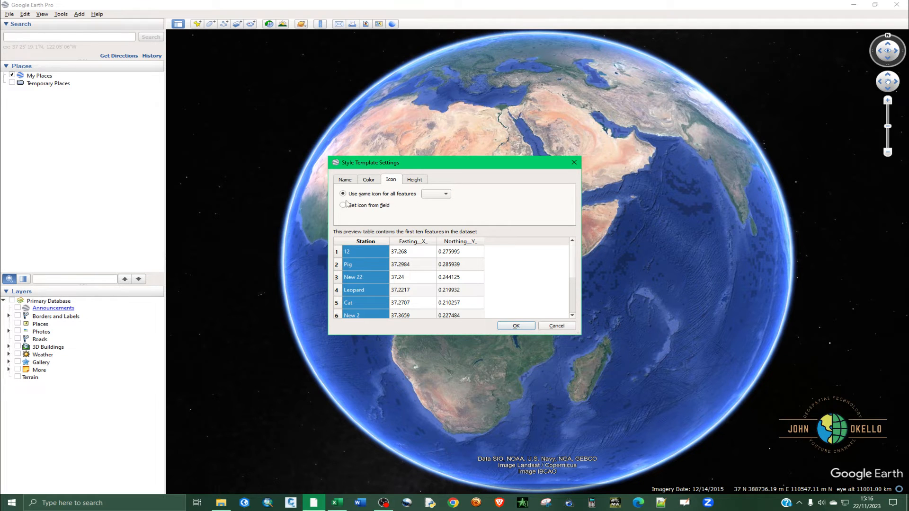
left_click(431, 199)
left_click(432, 201)
Try setting the icons from the Station field, and return to using the same icon for all features.
left_click(358, 208)
left_click(399, 217)
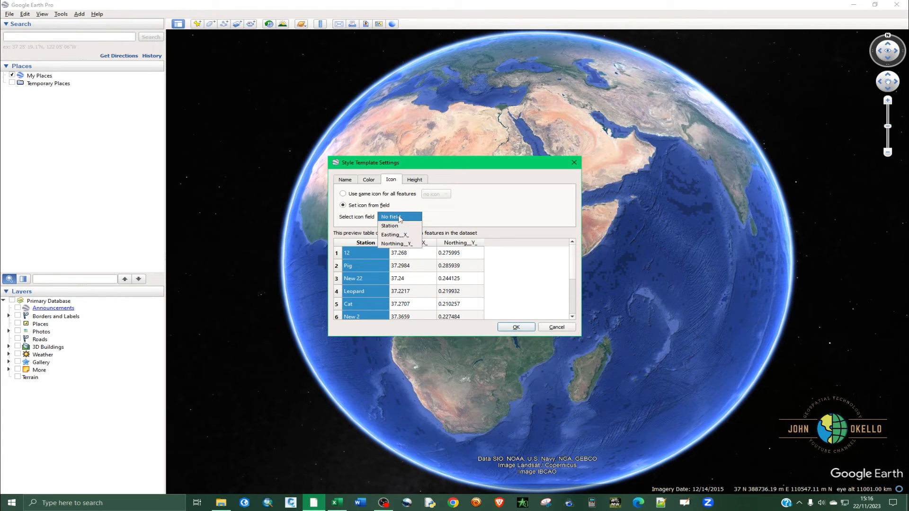
left_click(395, 226)
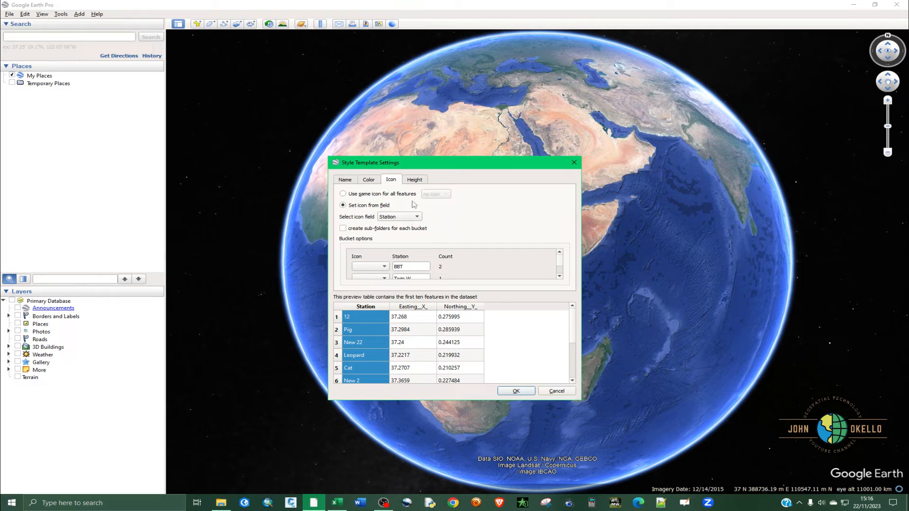
left_click(343, 194)
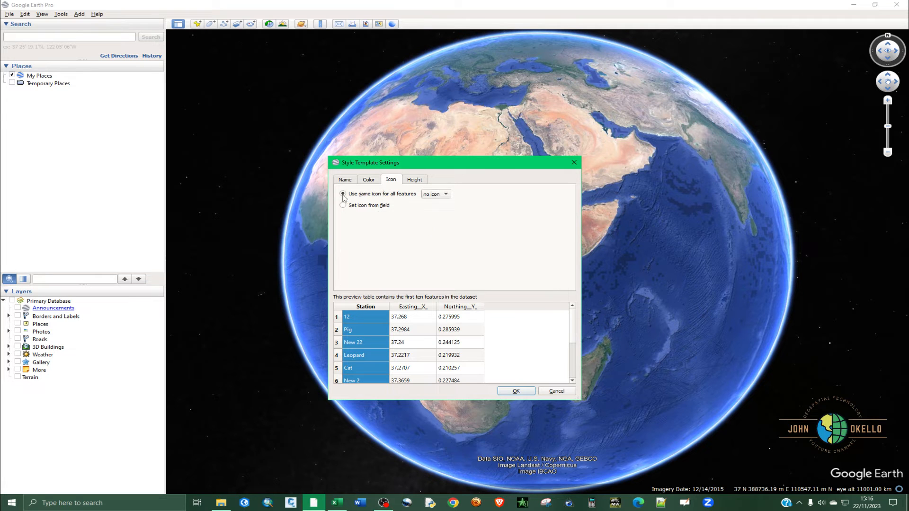
Keep the features clamped to ground and save the style template as Point Coordinates.kst, replacing the existing file.
left_click(414, 183)
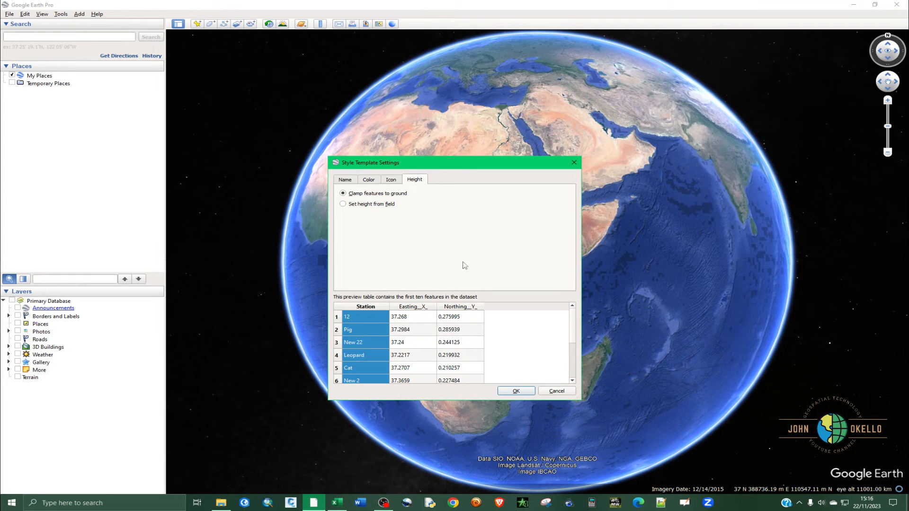
left_click(516, 391)
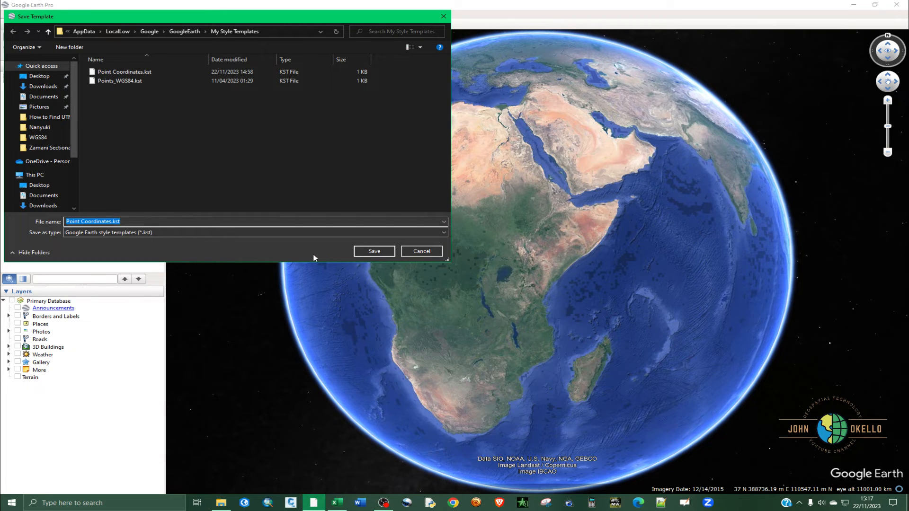
left_click(369, 254)
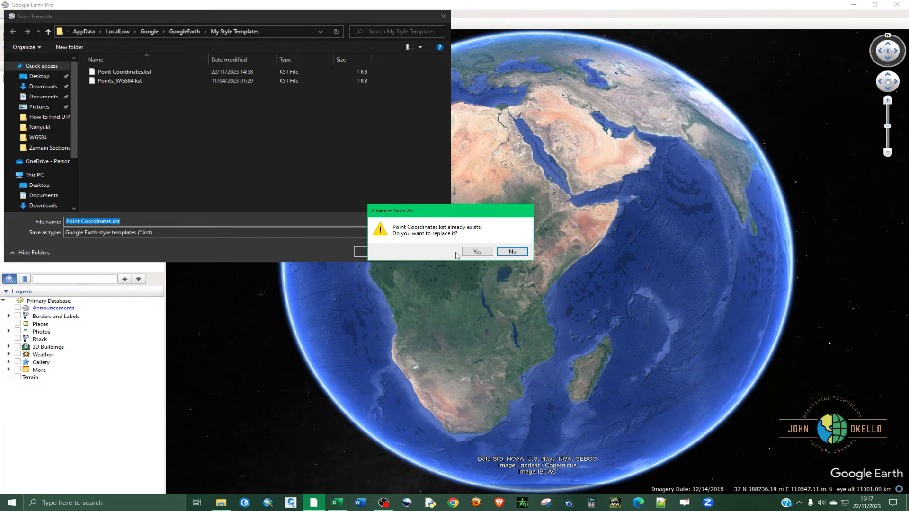
left_click(477, 251)
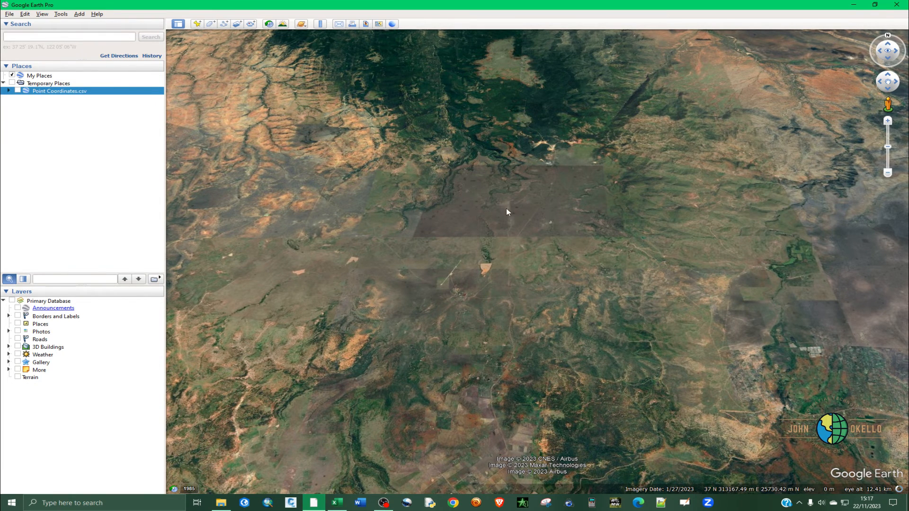
Turn on the visibility of Temporary Places to display the imported points on the map.
left_click(12, 84)
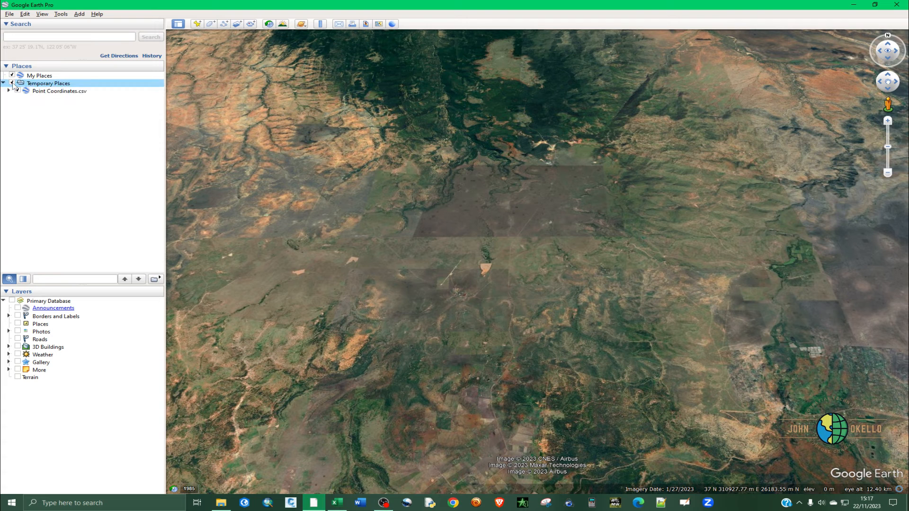
left_click(12, 83)
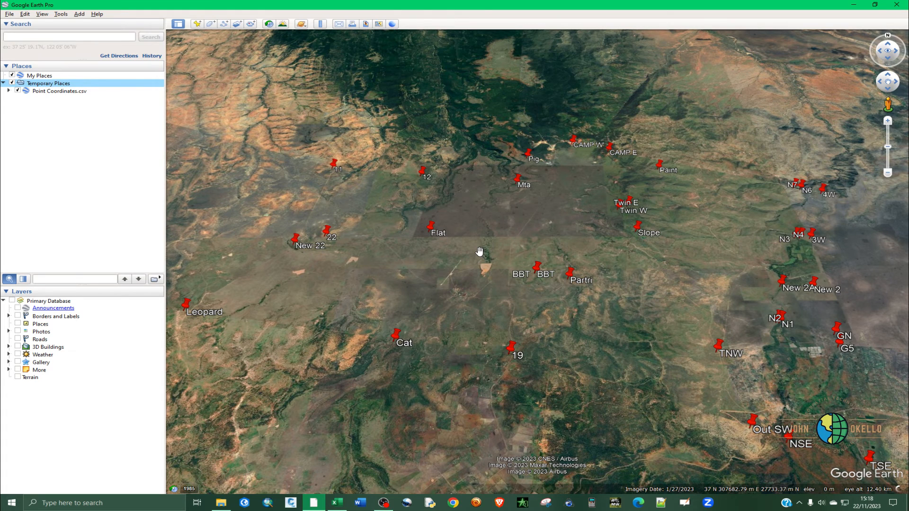
scroll(480, 251, "down", 2)
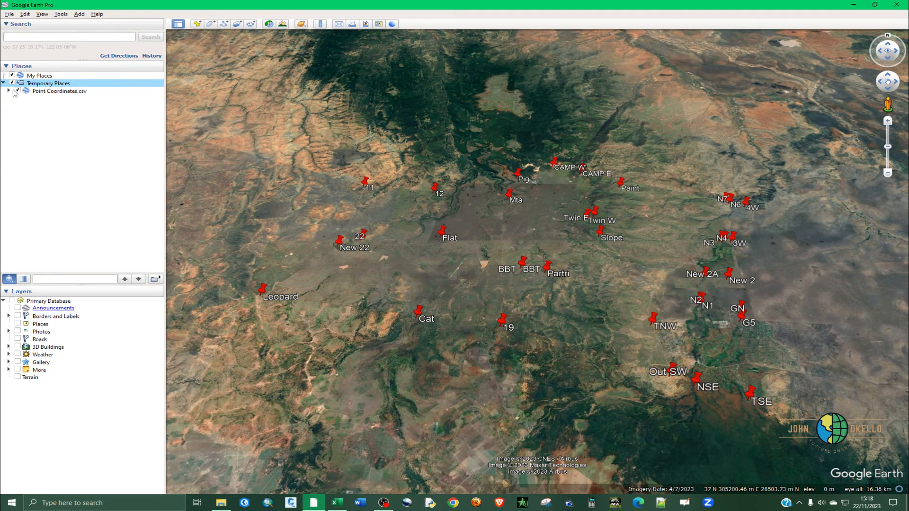
Expand the Point Coordinates.csv entry under Temporary Places and select it.
left_click(8, 90)
left_click(43, 92)
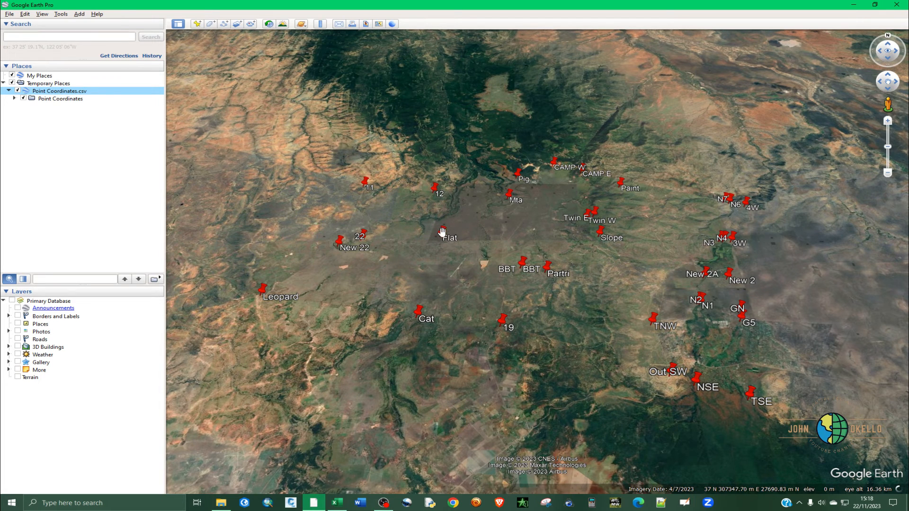
right_click(56, 91)
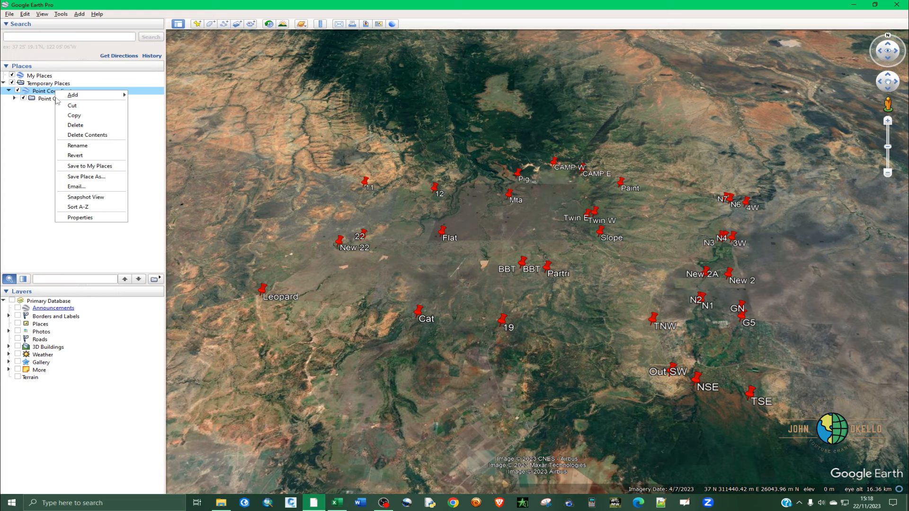
left_click(73, 218)
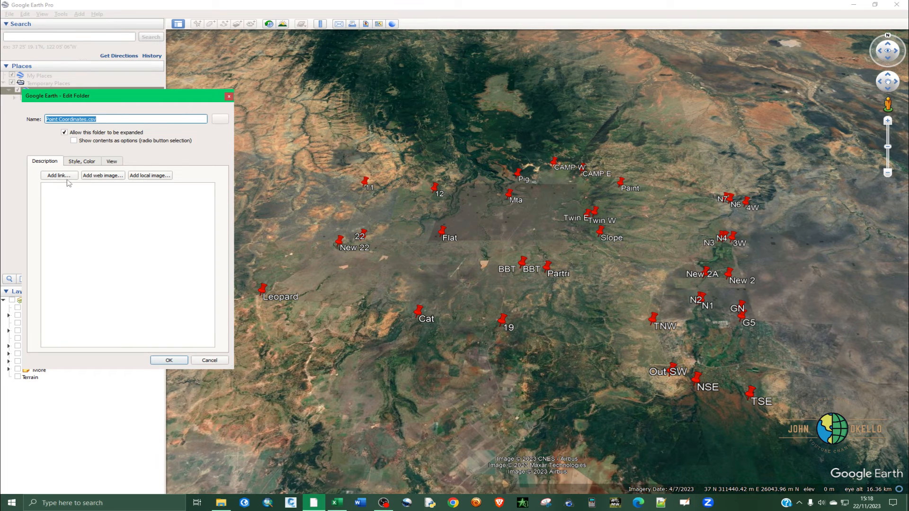
left_click(229, 97)
Edit the properties of the Point Coordinates subfolder and make all its points share the same style.
left_click(50, 101)
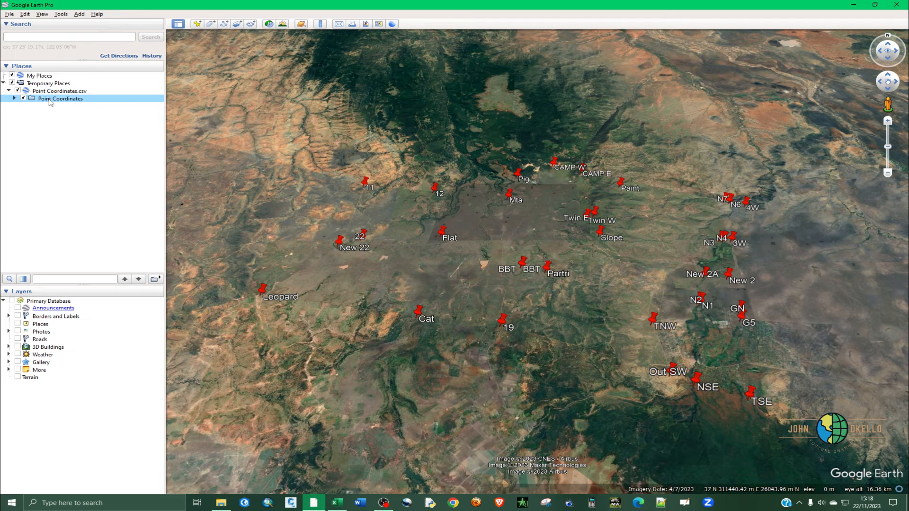
right_click(49, 100)
left_click(73, 217)
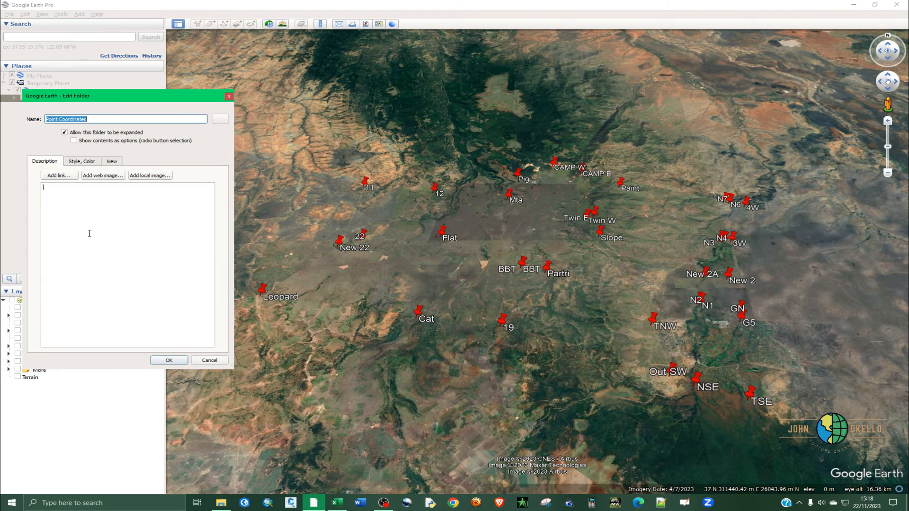
left_click(86, 193)
left_click(81, 162)
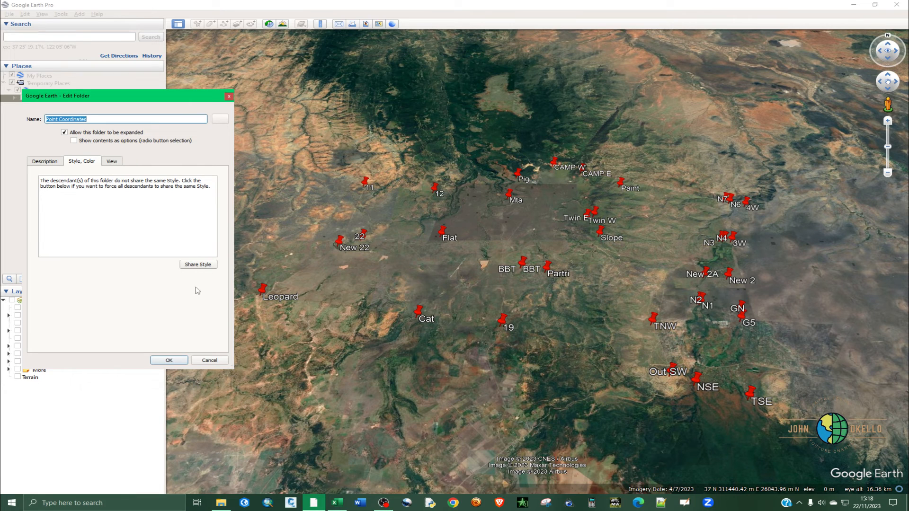
left_click(197, 264)
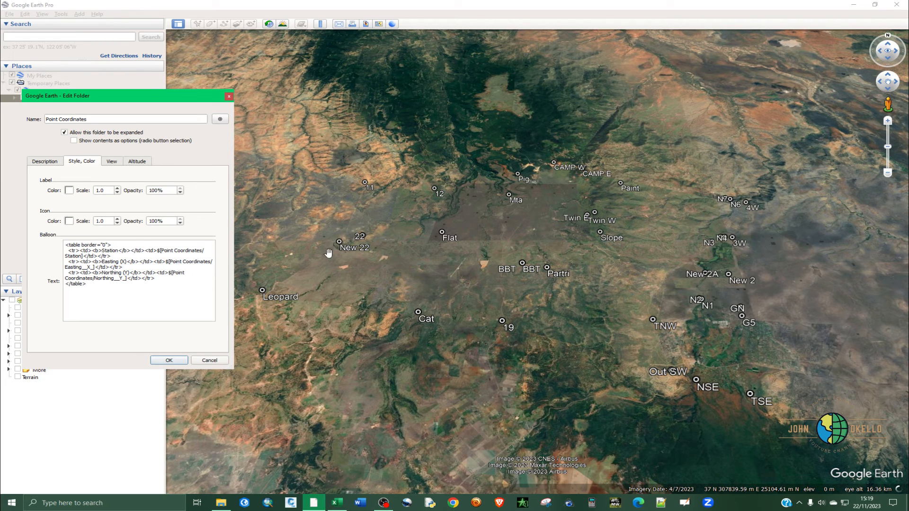
Set the shared icon of the folder's points to the blank green paddle marker (grn-blank.png).
left_click(223, 120)
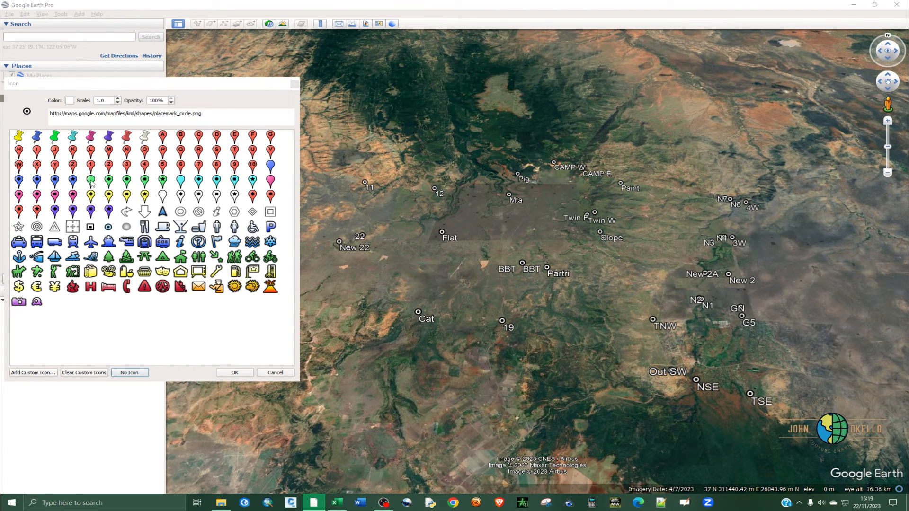
left_click(91, 182)
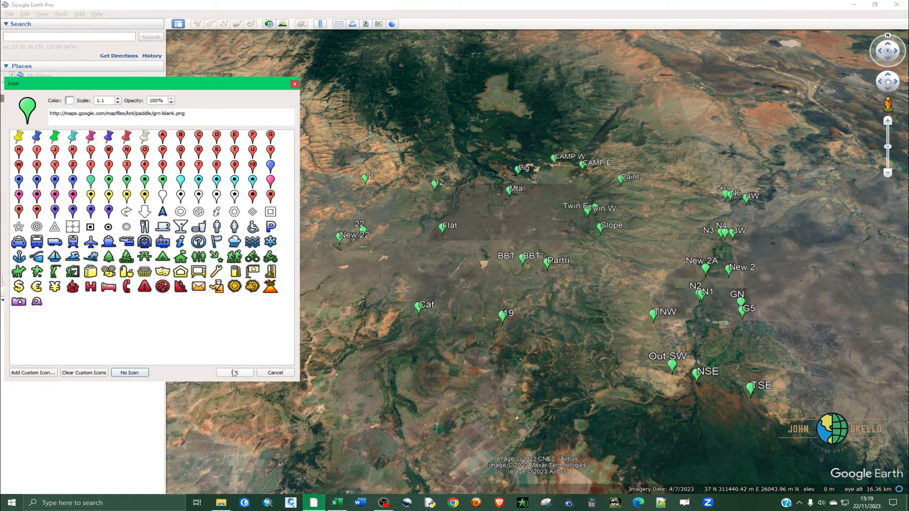
left_click(234, 373)
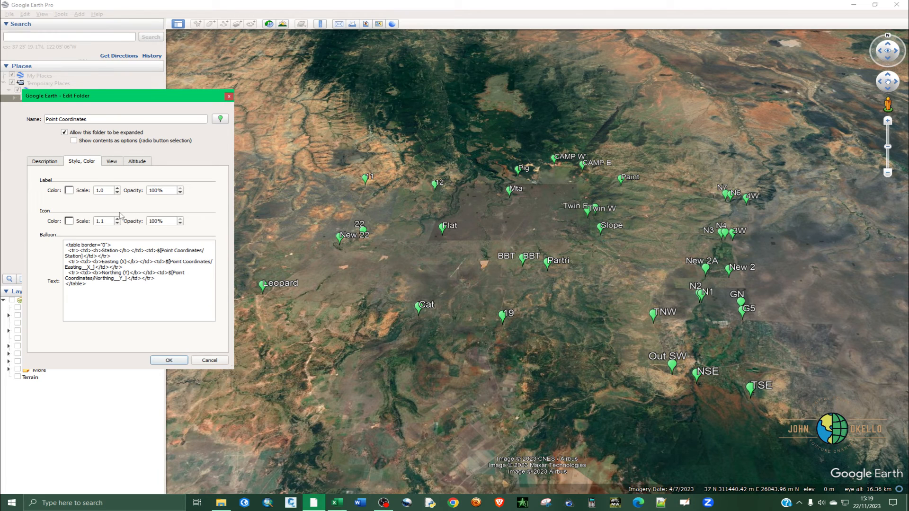
Set the label color of all points in the folder to magenta (#ff00ff) and apply the folder changes.
left_click(69, 191)
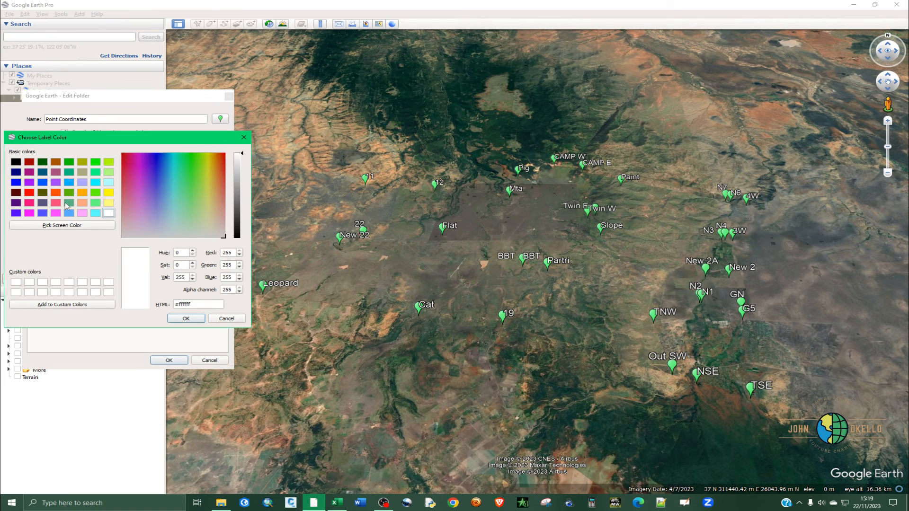
left_click(108, 192)
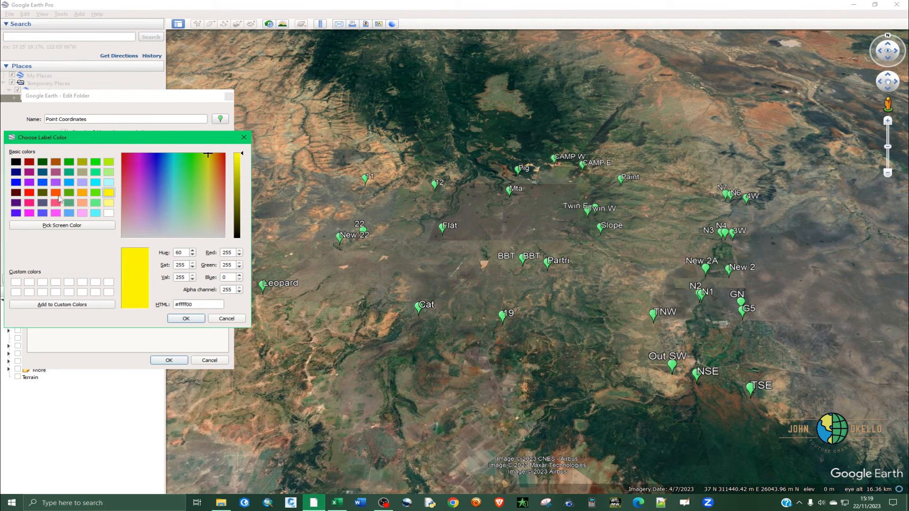
left_click(29, 214)
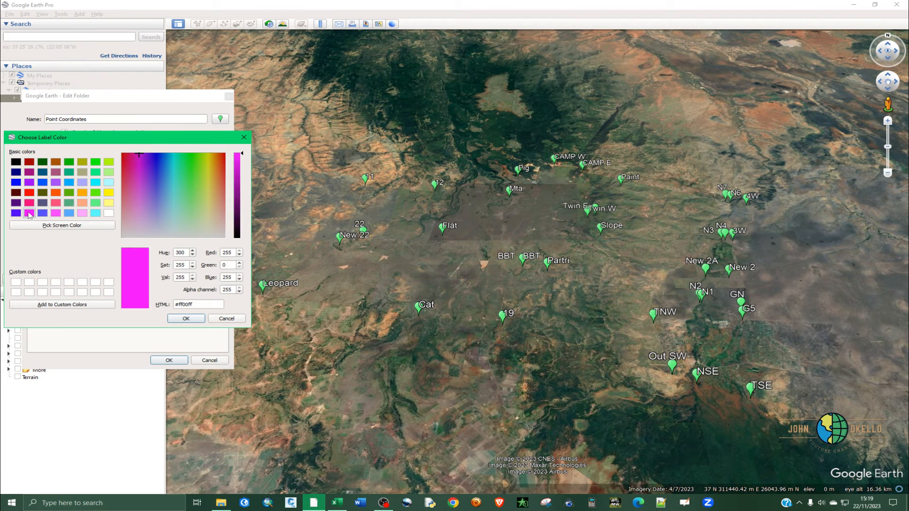
left_click(185, 318)
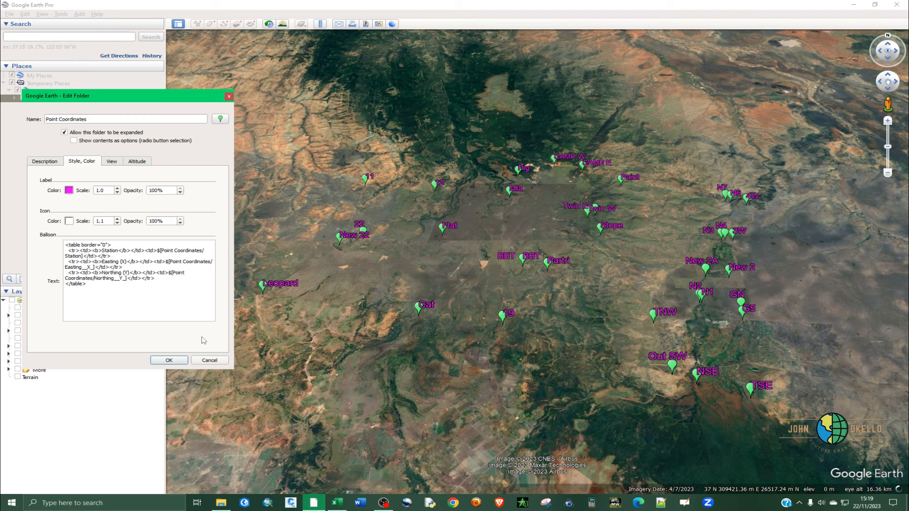
left_click(181, 360)
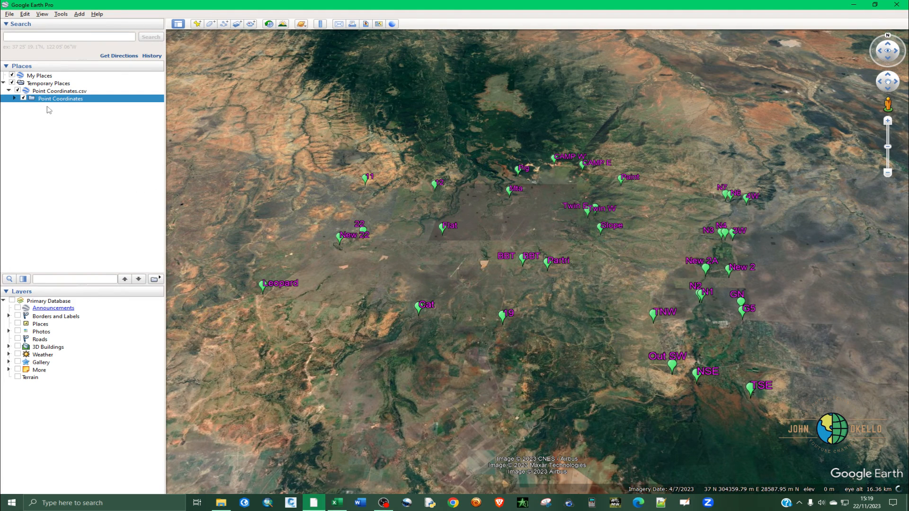
Expand the Point Coordinates subfolder, find the Out SW point in its list and view its information balloon on the map.
left_click(15, 99)
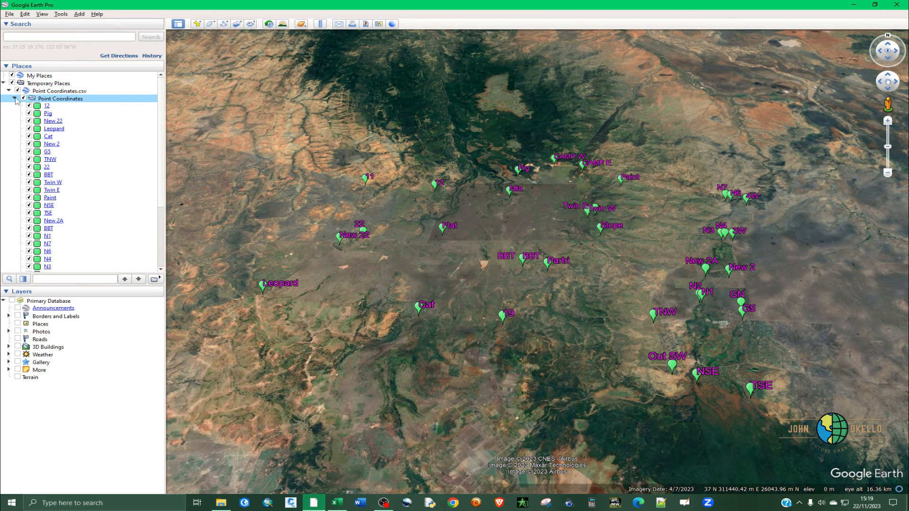
left_click(15, 99)
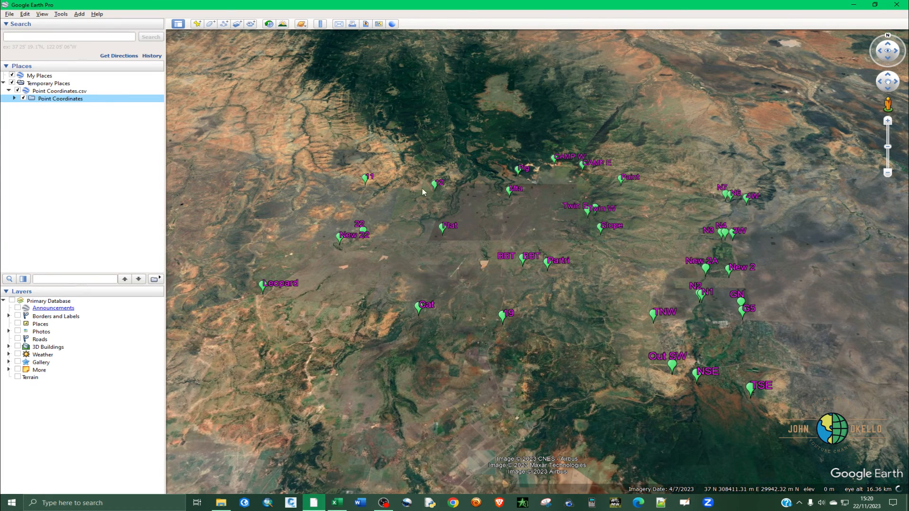
left_click(14, 99)
left_click(14, 99)
left_click(14, 98)
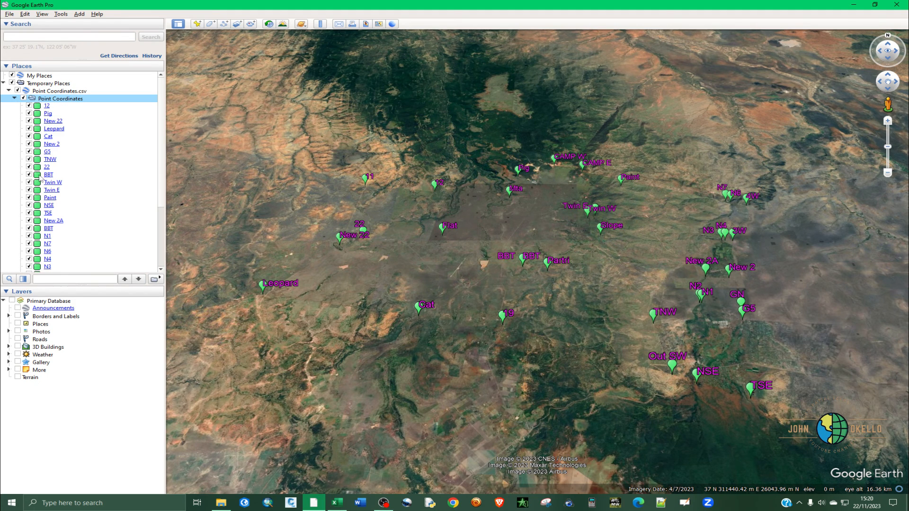
scroll(71, 175, "down", 4)
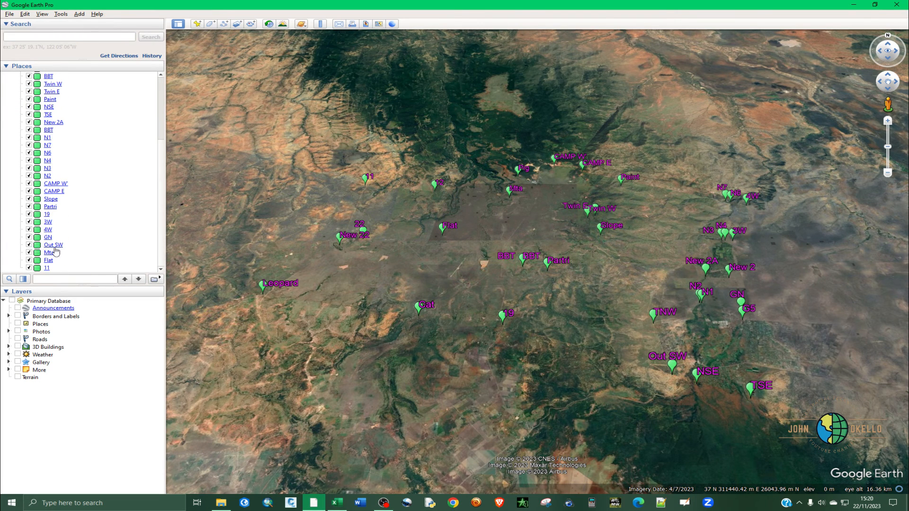
left_click(53, 246)
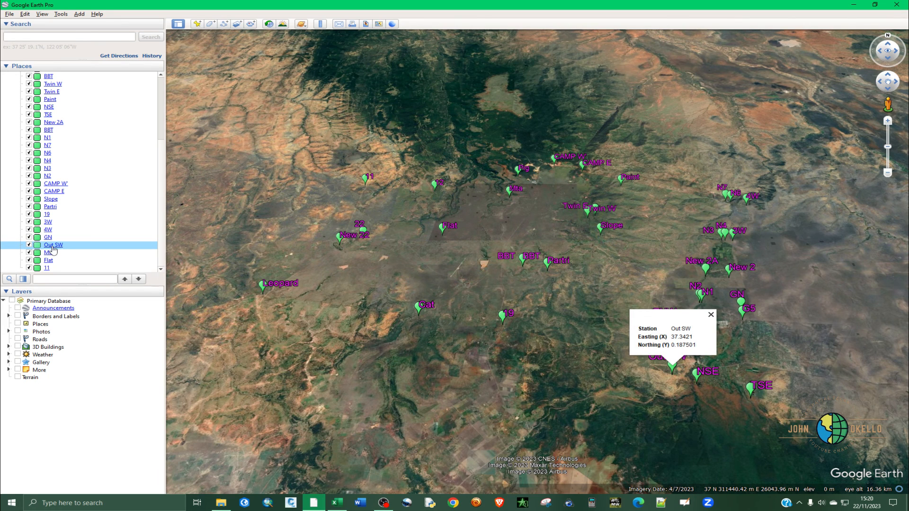
scroll(719, 384, "up", 1)
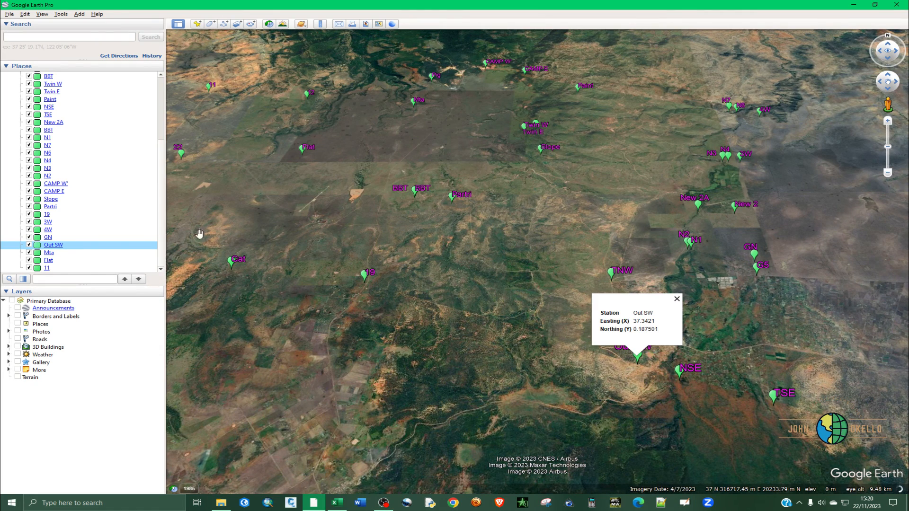
Edit the Out SW placemark and change its icon to the blue parking lot symbol (parking_lot.png).
right_click(39, 247)
left_click(59, 374)
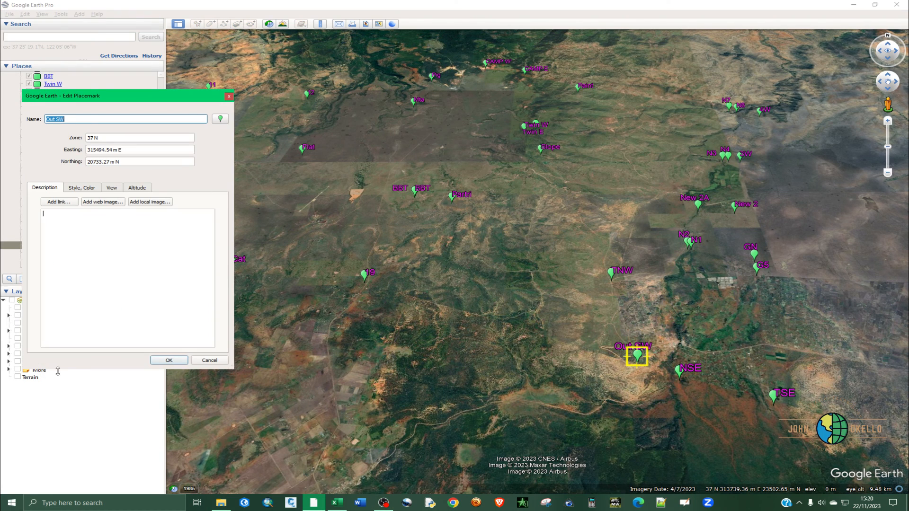
left_click(220, 119)
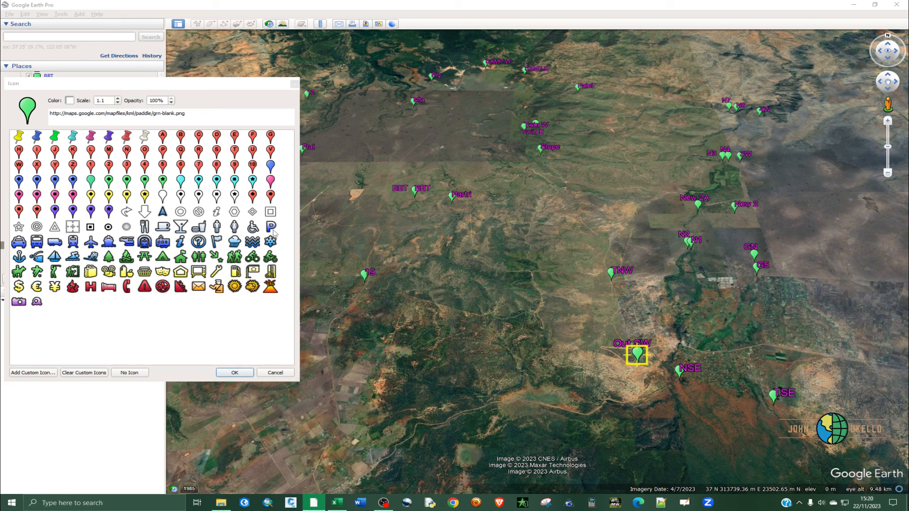
left_click(272, 228)
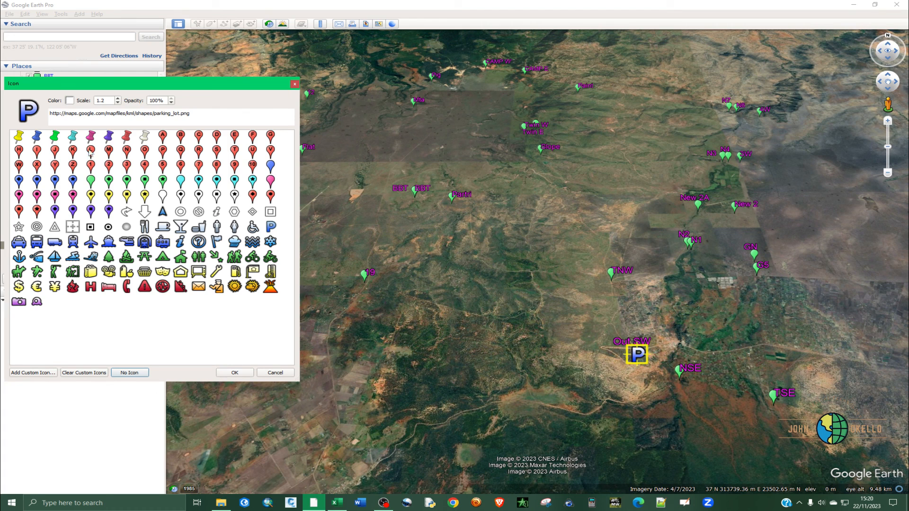
left_click(235, 373)
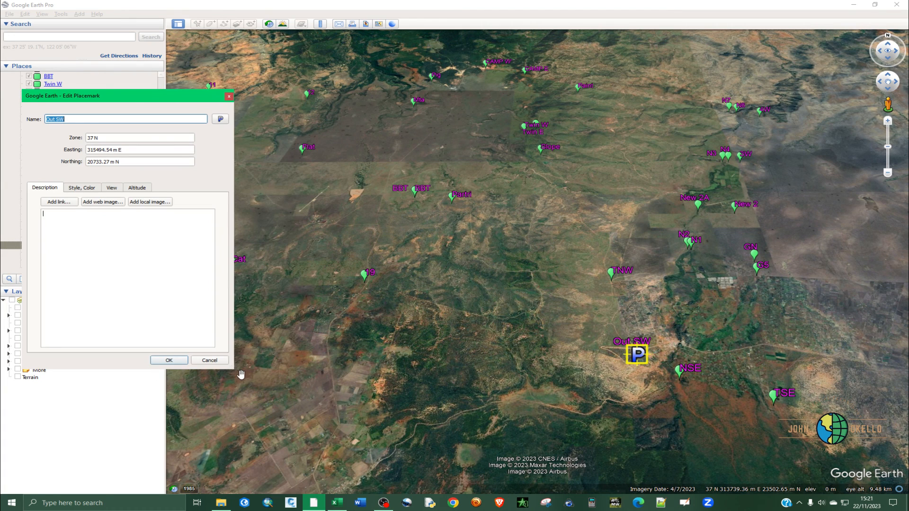
Set the Out SW placemark's label color to blue (#5555ff) and apply the placemark changes.
left_click(78, 189)
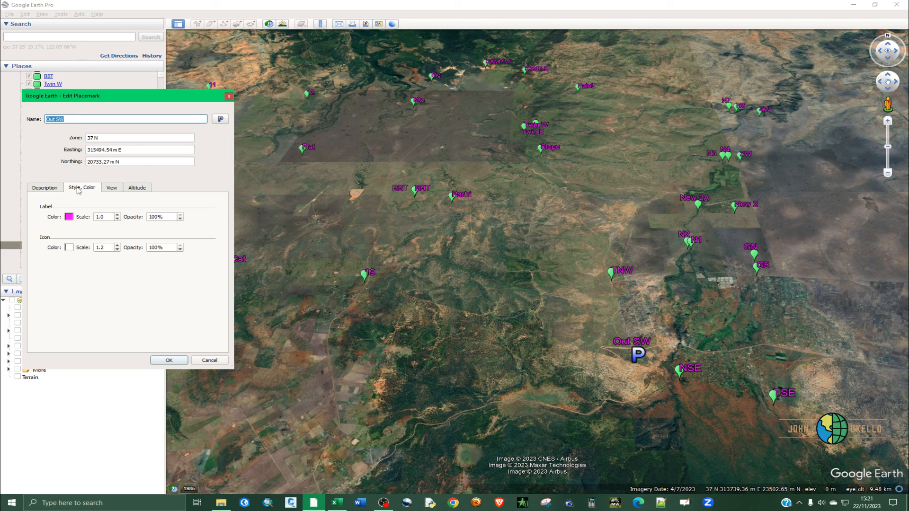
left_click(69, 216)
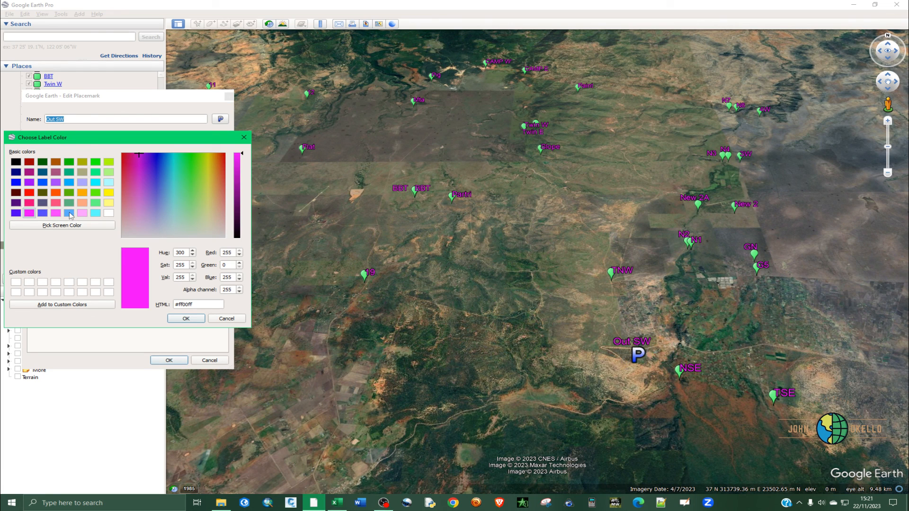
left_click(43, 213)
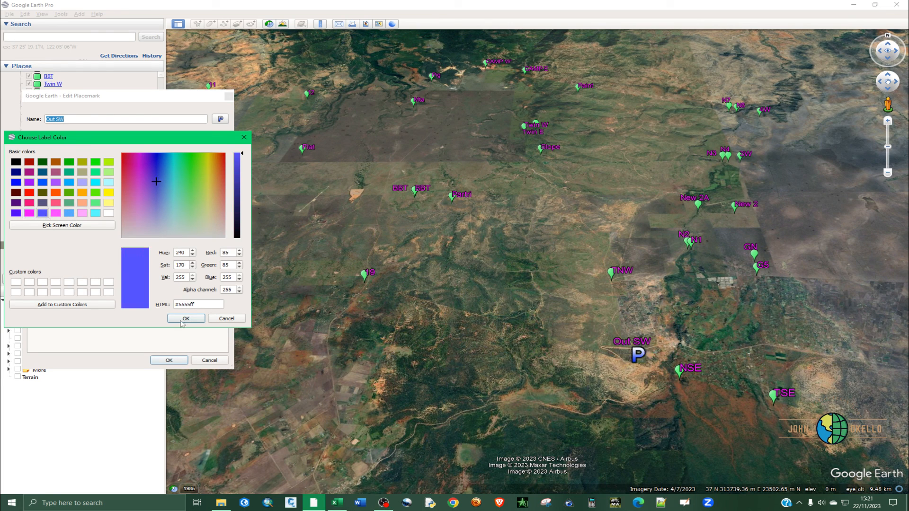
left_click(183, 320)
left_click(172, 361)
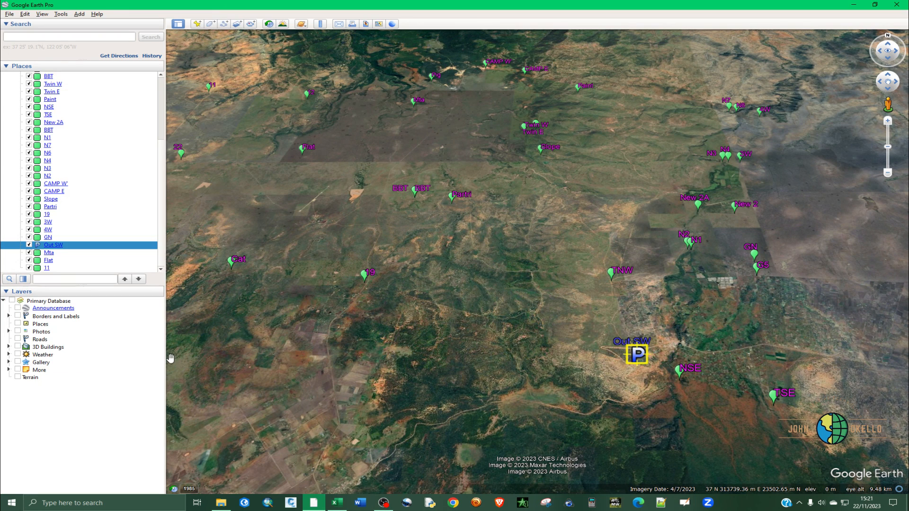